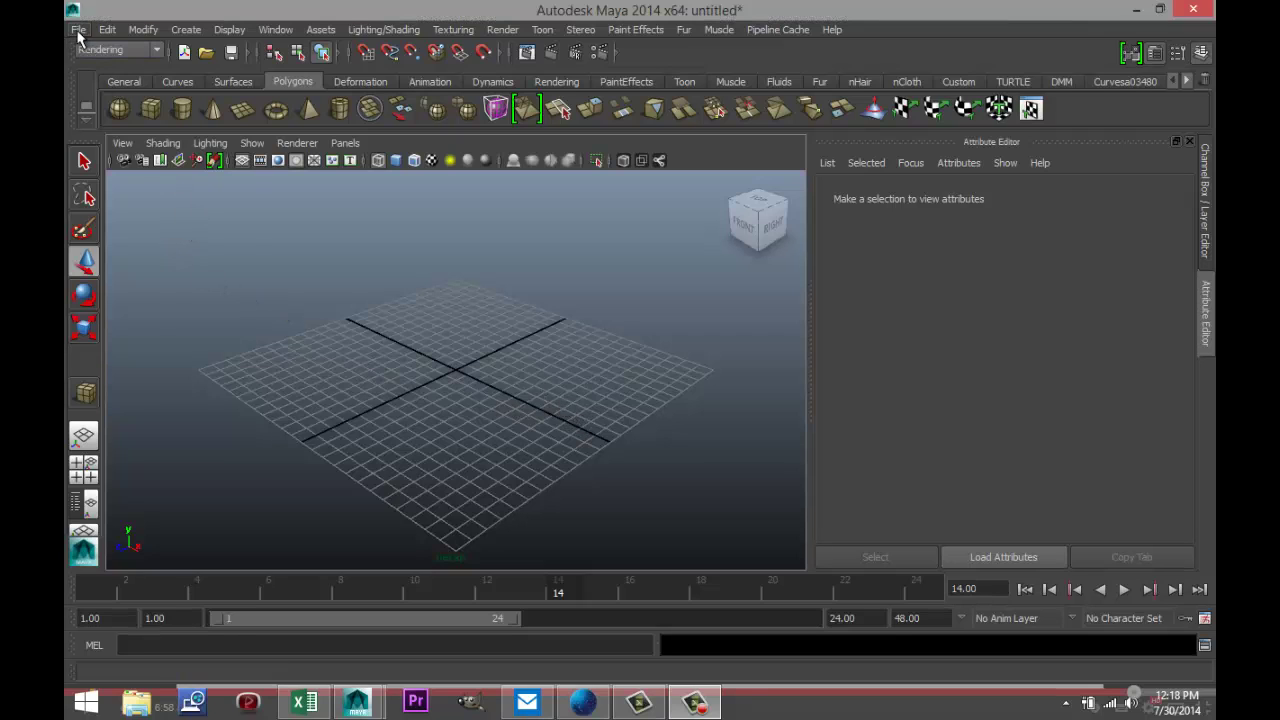
Start a new scene without saving the changes to the untitled one
click(78, 32)
click(112, 55)
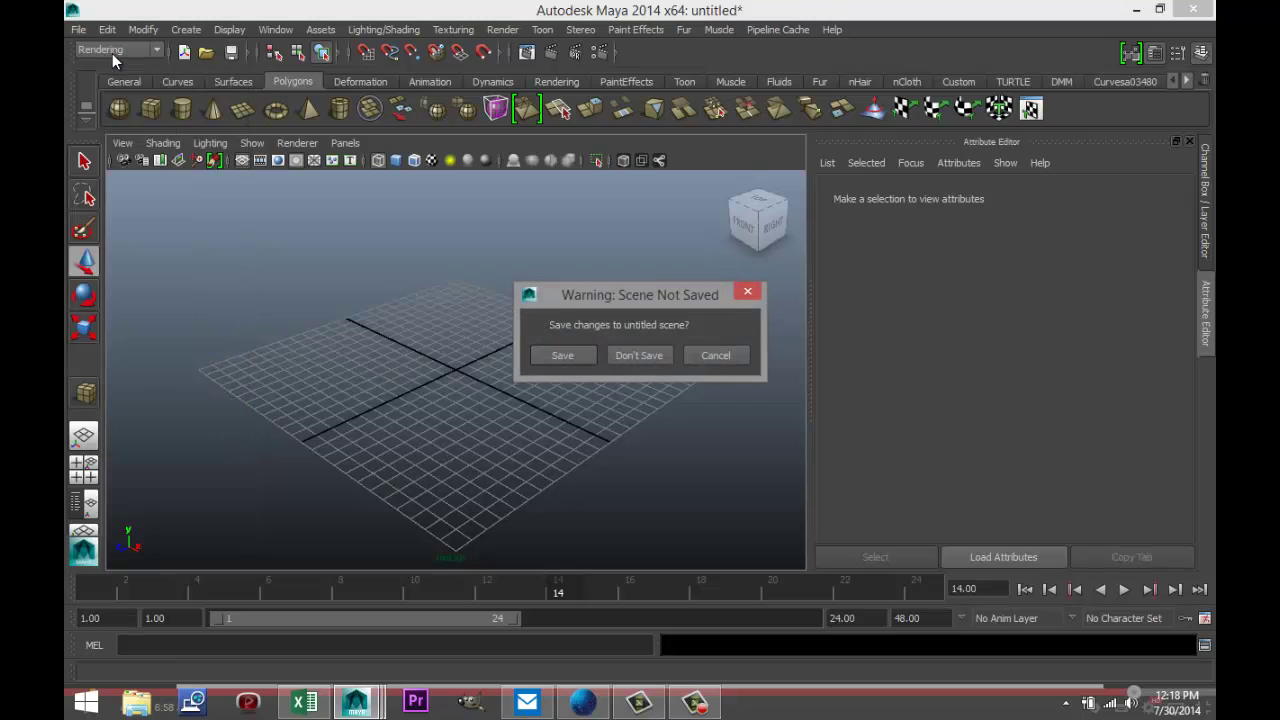
click(648, 355)
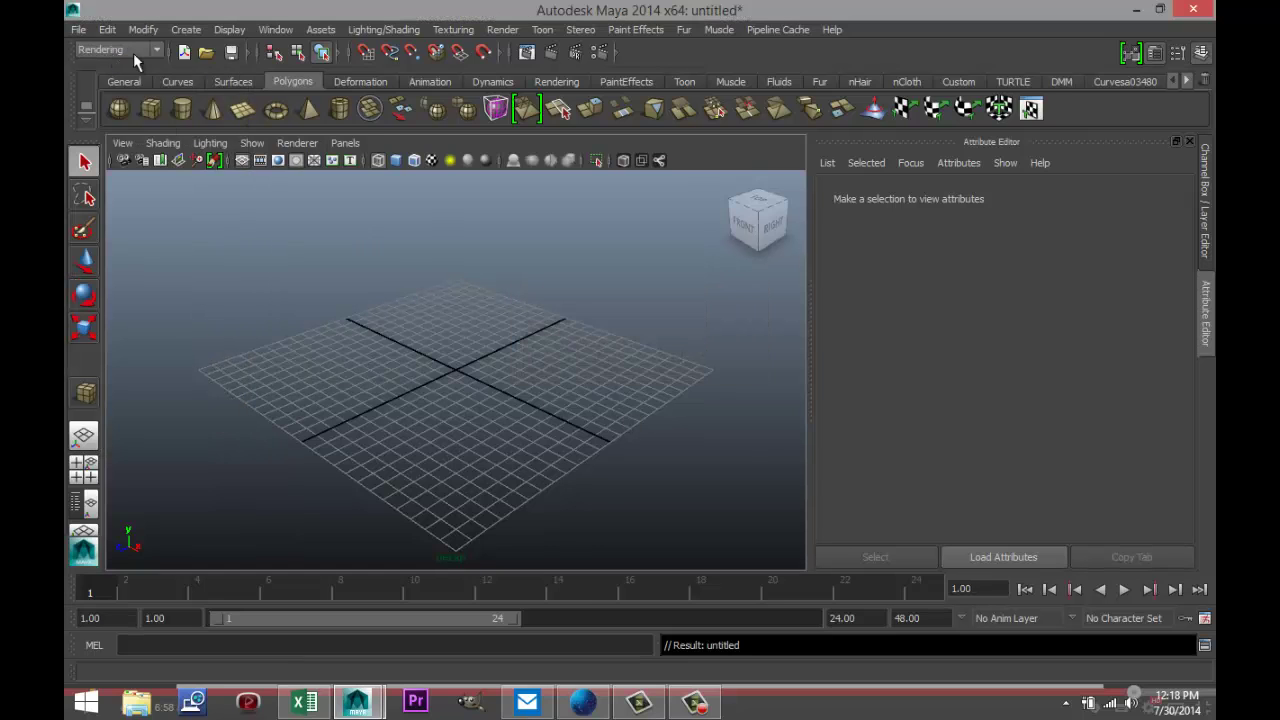
Create a new project named "Batch render tutorial" with the default project locations
click(80, 31)
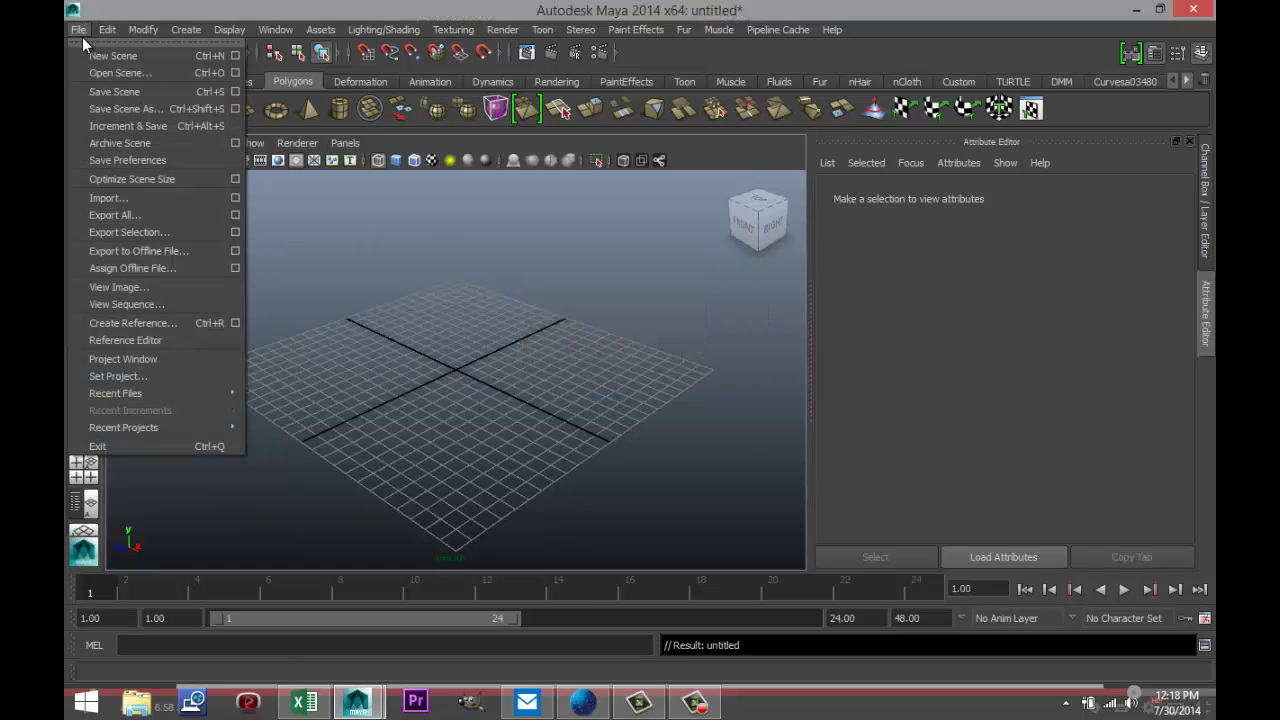
click(164, 358)
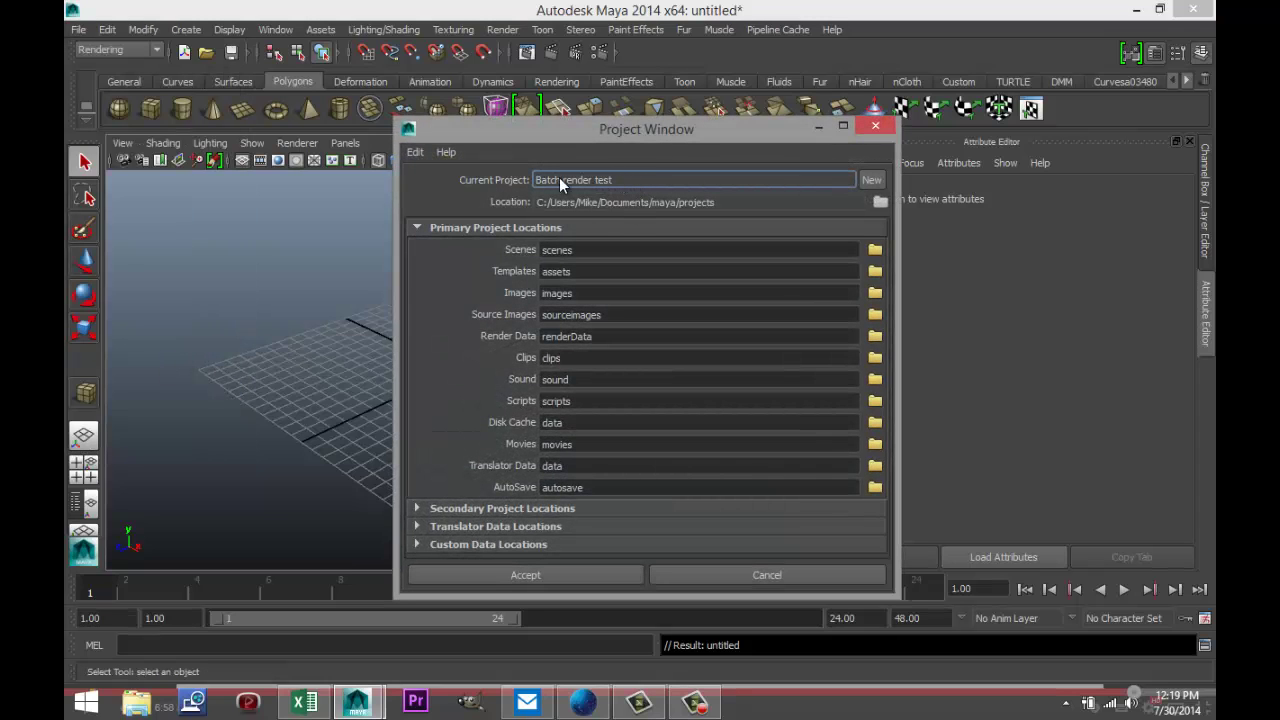
click(871, 180)
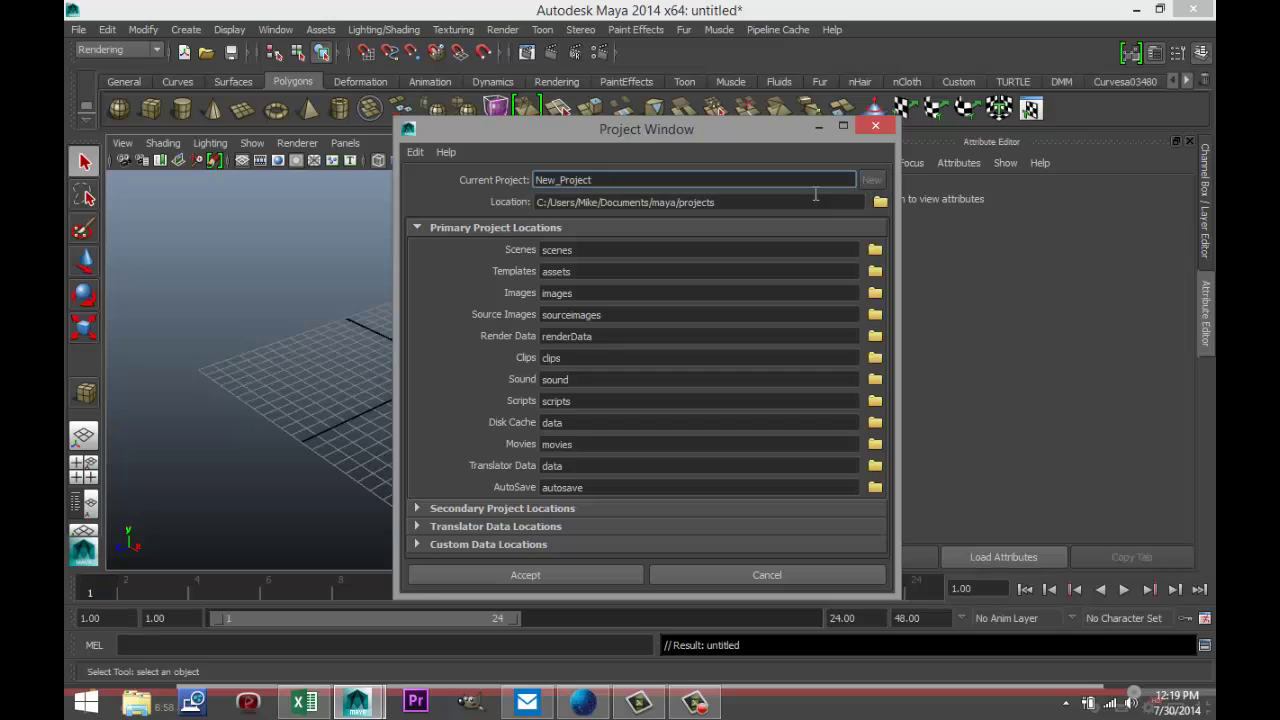
drag(594, 180, 460, 190)
text(Batch render tutorial)
click(536, 571)
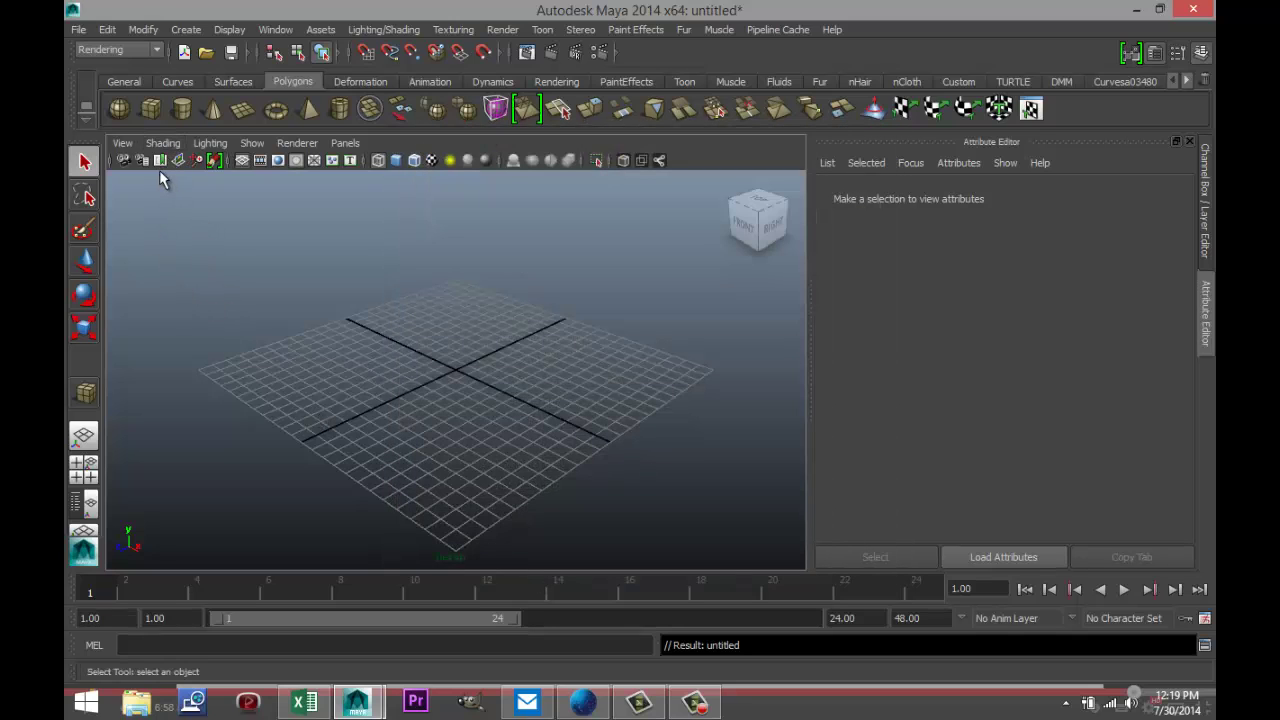
Create a polygon cube on the grid's left corner and display it shaded
click(151, 109)
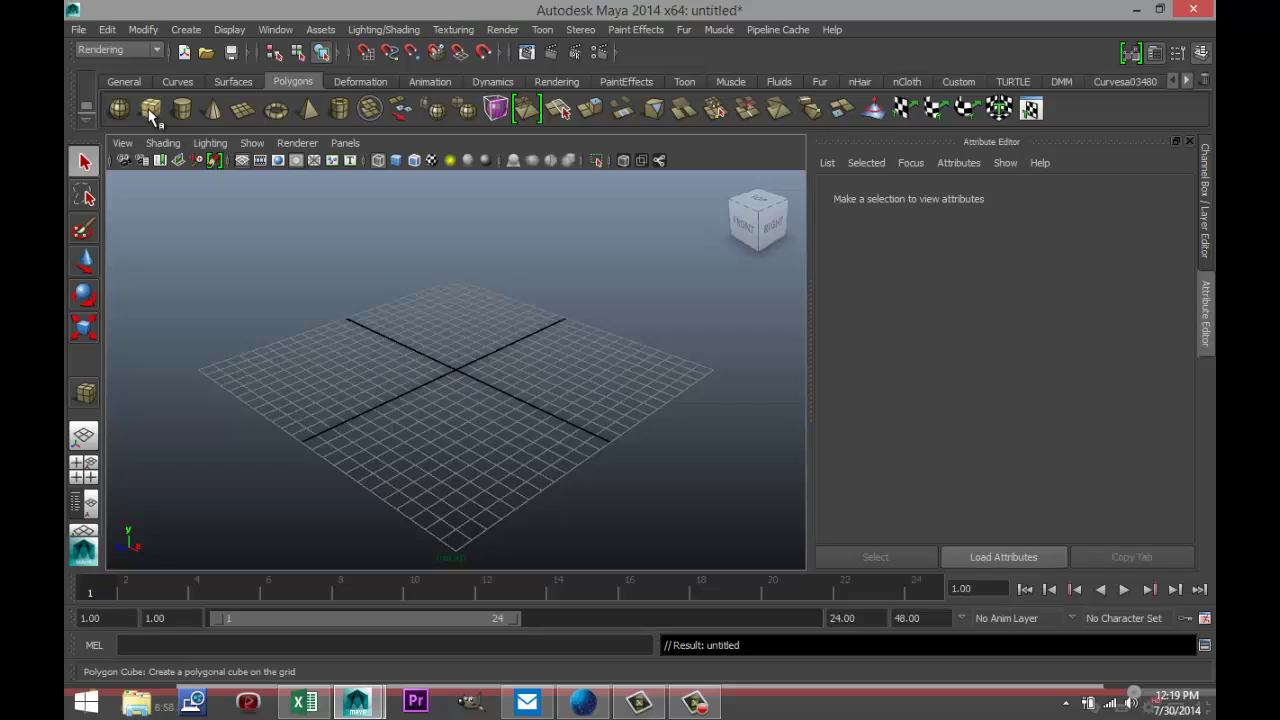
drag(266, 389, 342, 309)
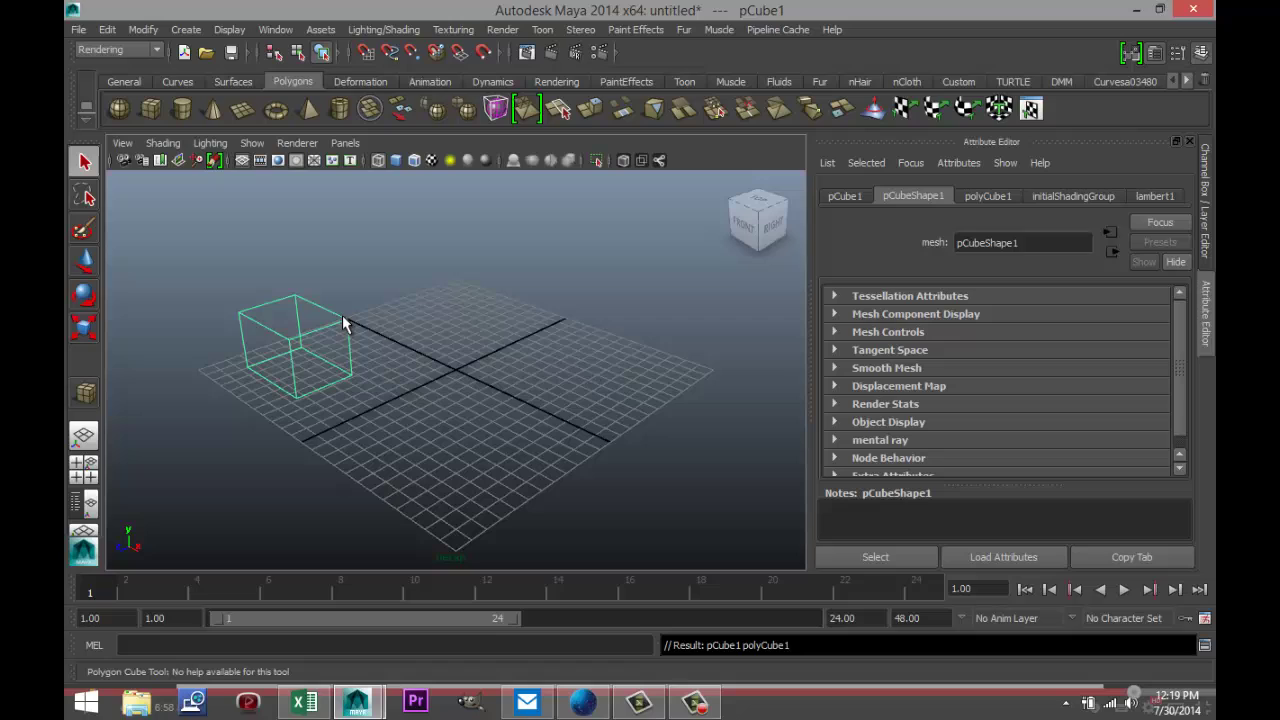
key(5)
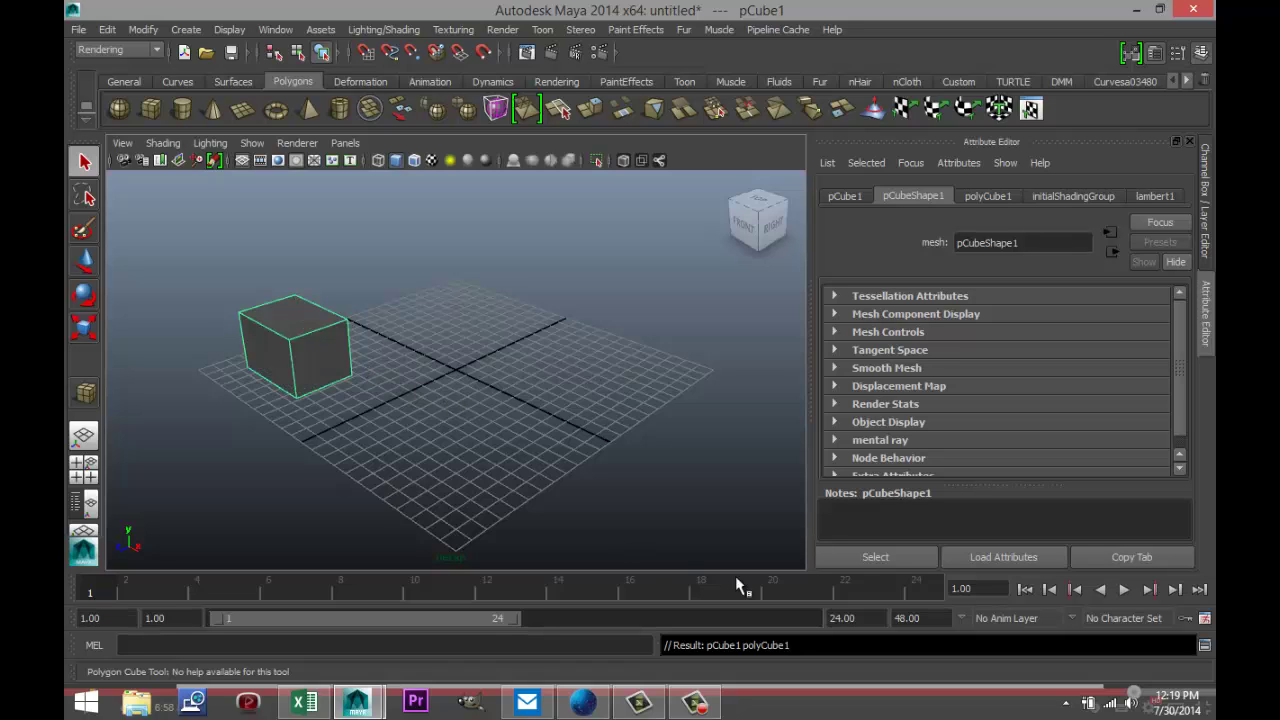
Set the playback and animation end to frame 100 and key the cube at frame 1
drag(872, 618, 755, 622)
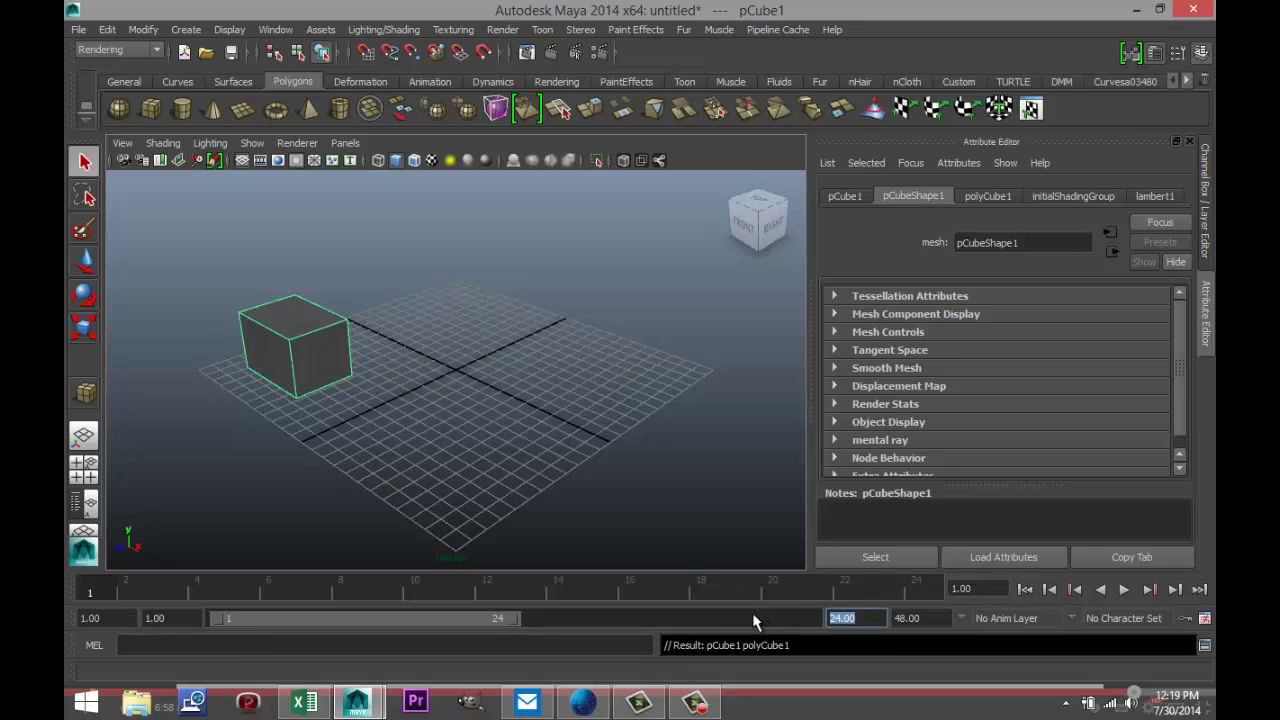
text(100)
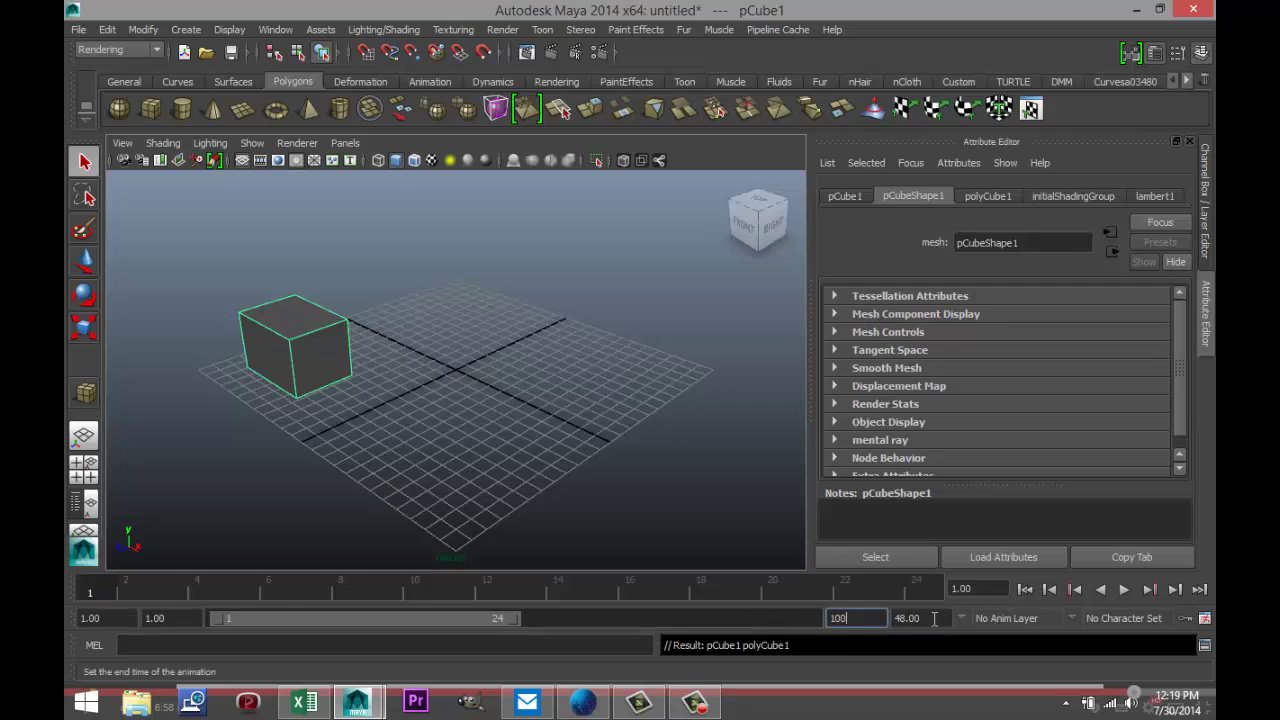
click(934, 618)
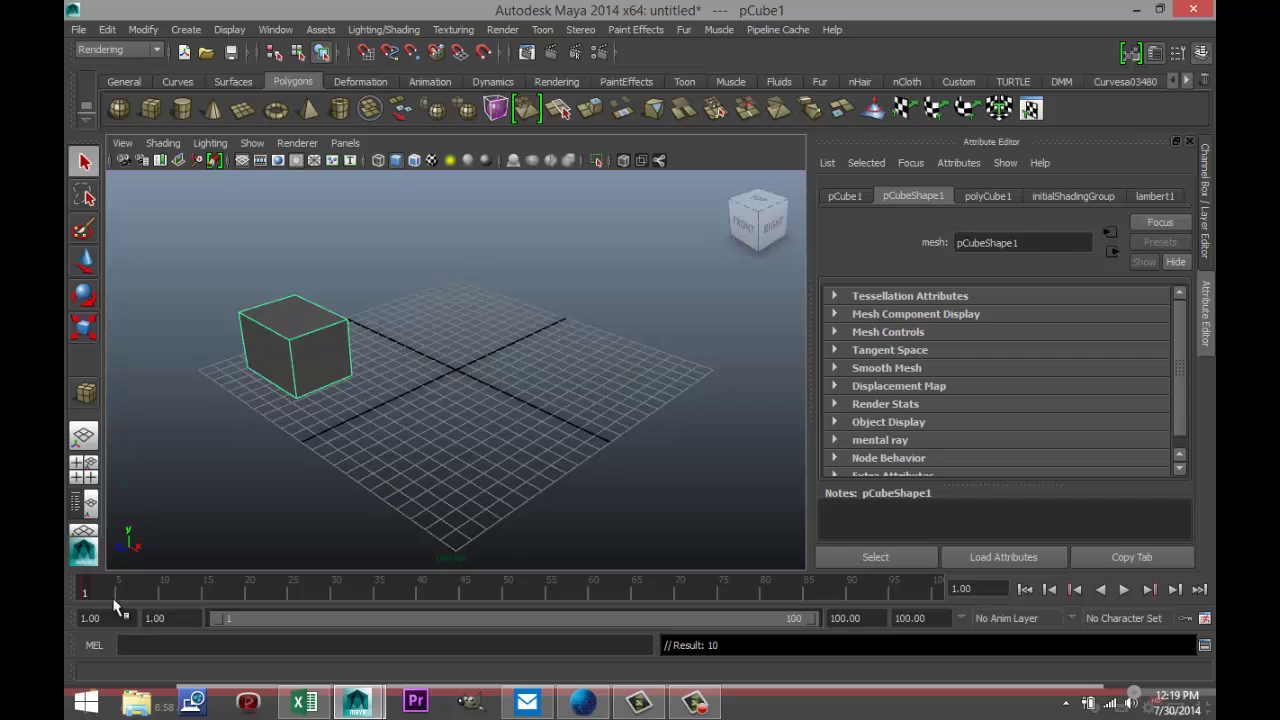
Go to frame 90 and move the cube across to the grid's nearest corner
click(849, 589)
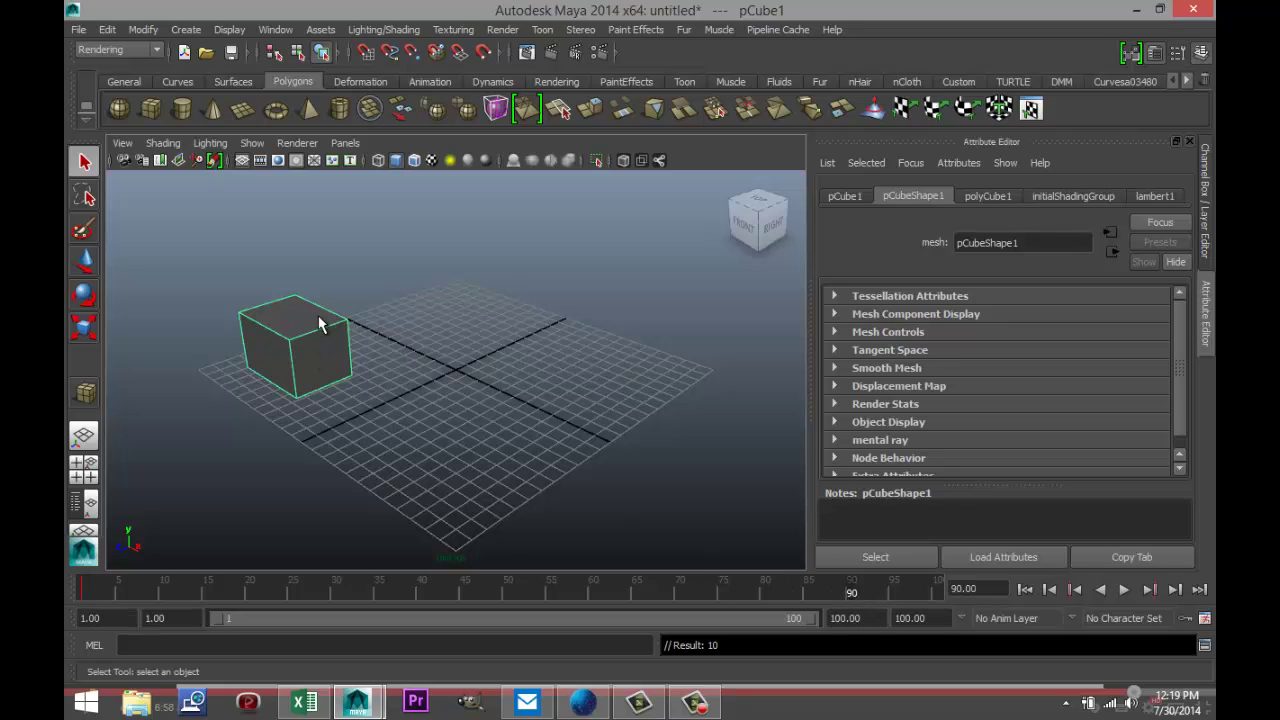
ctrl+click(338, 347)
click(338, 347)
key(w)
drag(346, 372, 528, 508)
Rotate the cube about its Z axis and set a keyframe for the pose at frame 90
key(e)
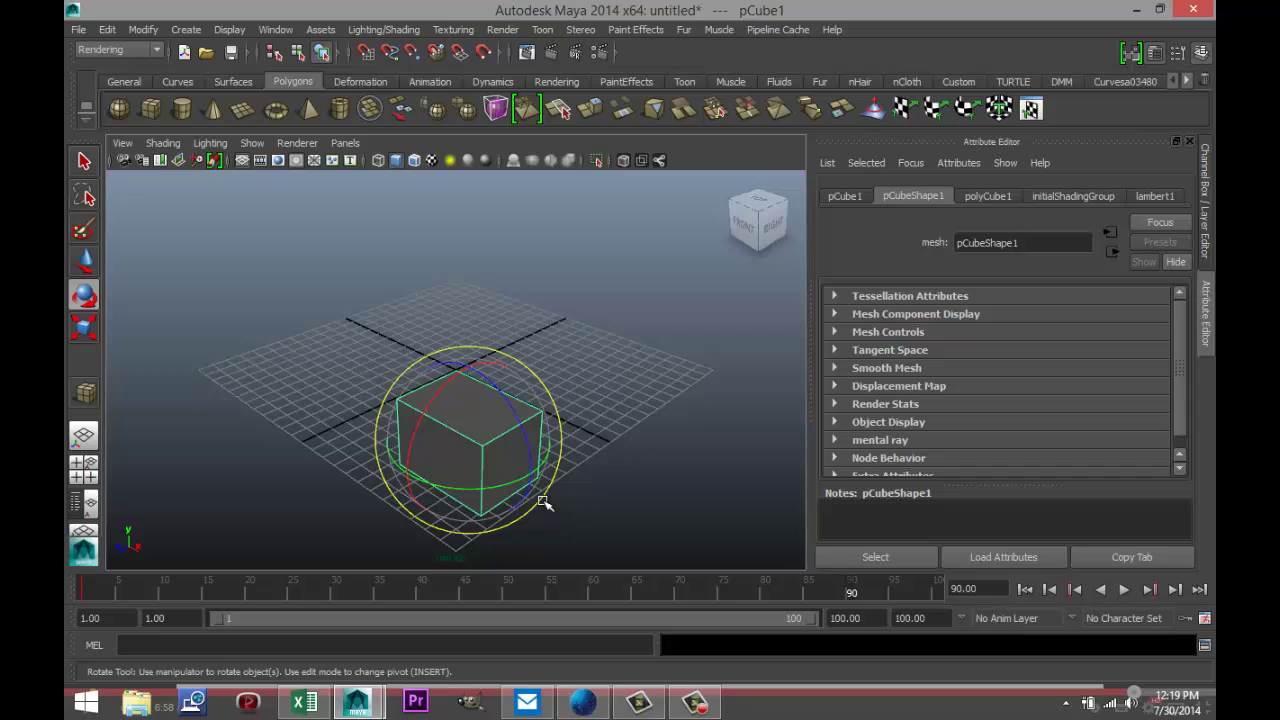
drag(494, 391, 521, 450)
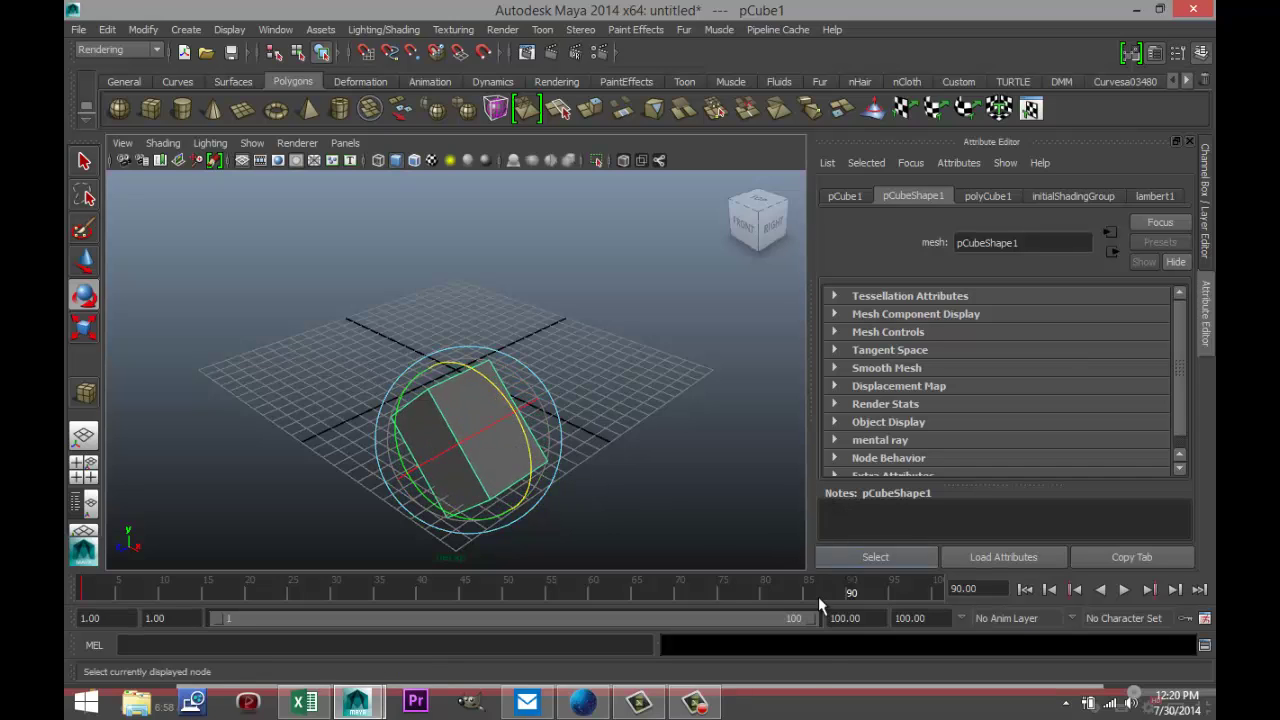
click(848, 595)
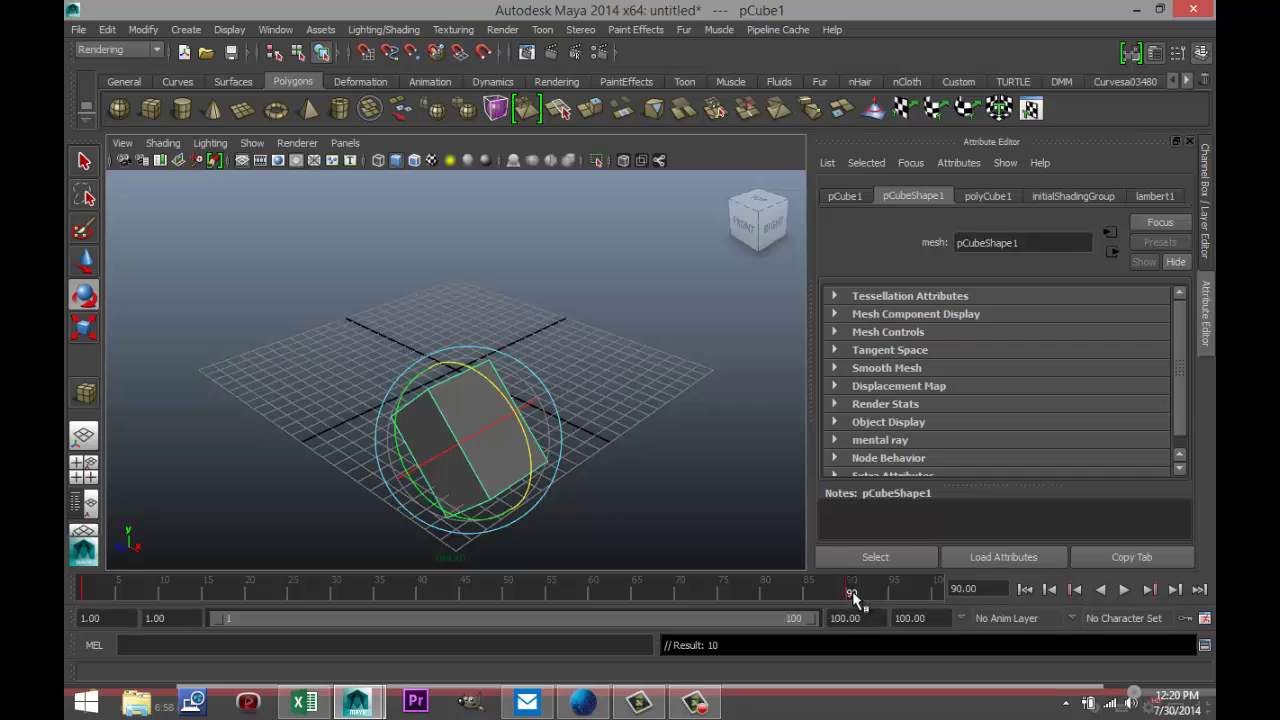
Play back the cube animation, stop it, and return to frame 1
click(1124, 590)
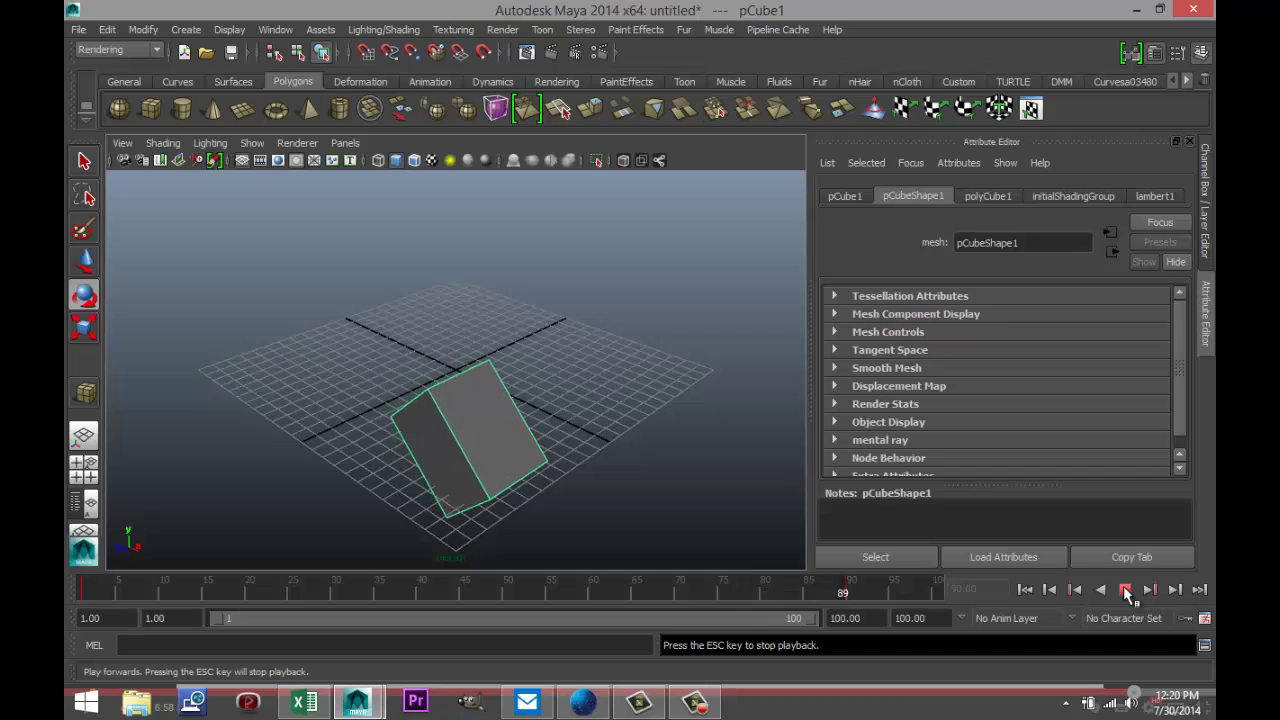
click(1125, 590)
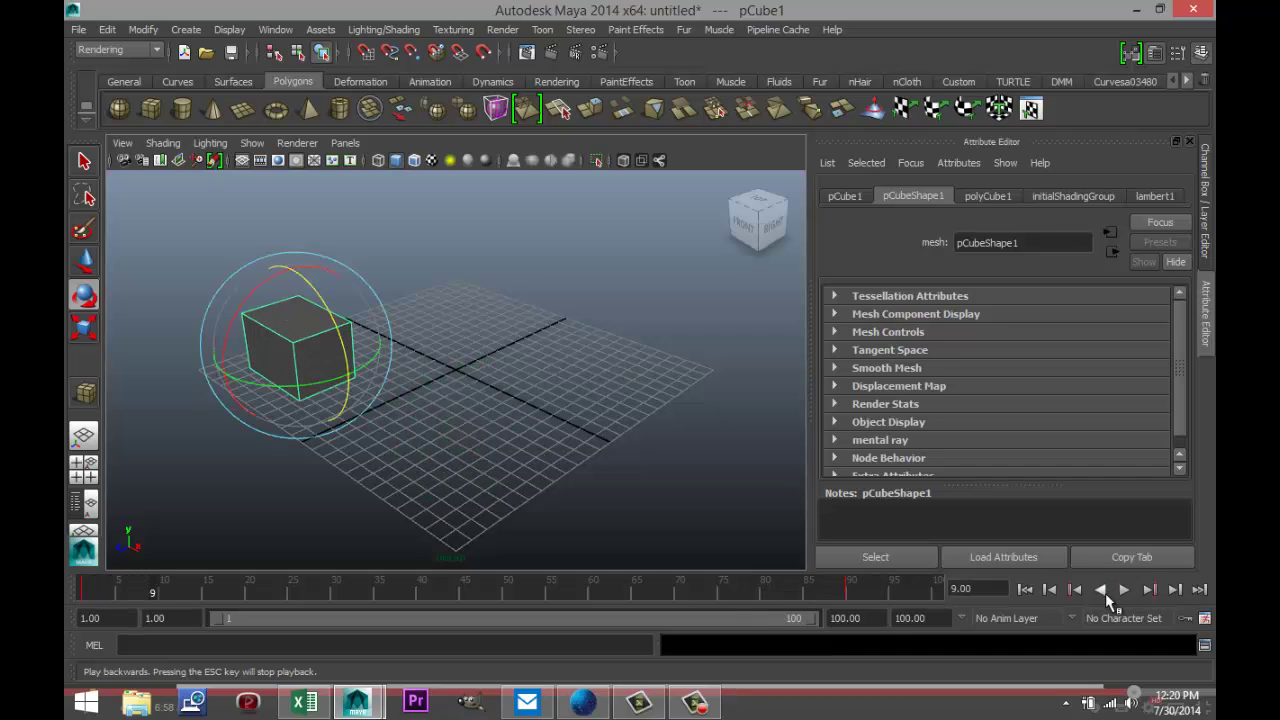
click(1049, 590)
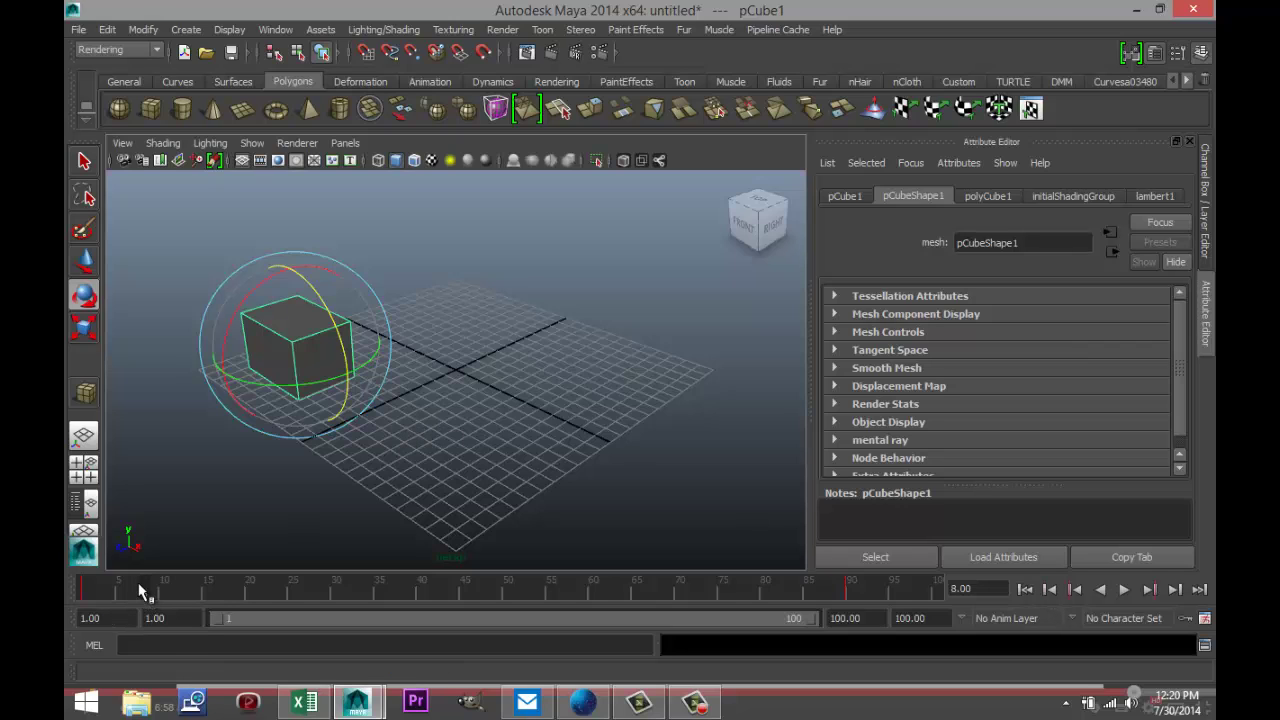
drag(143, 590, 63, 590)
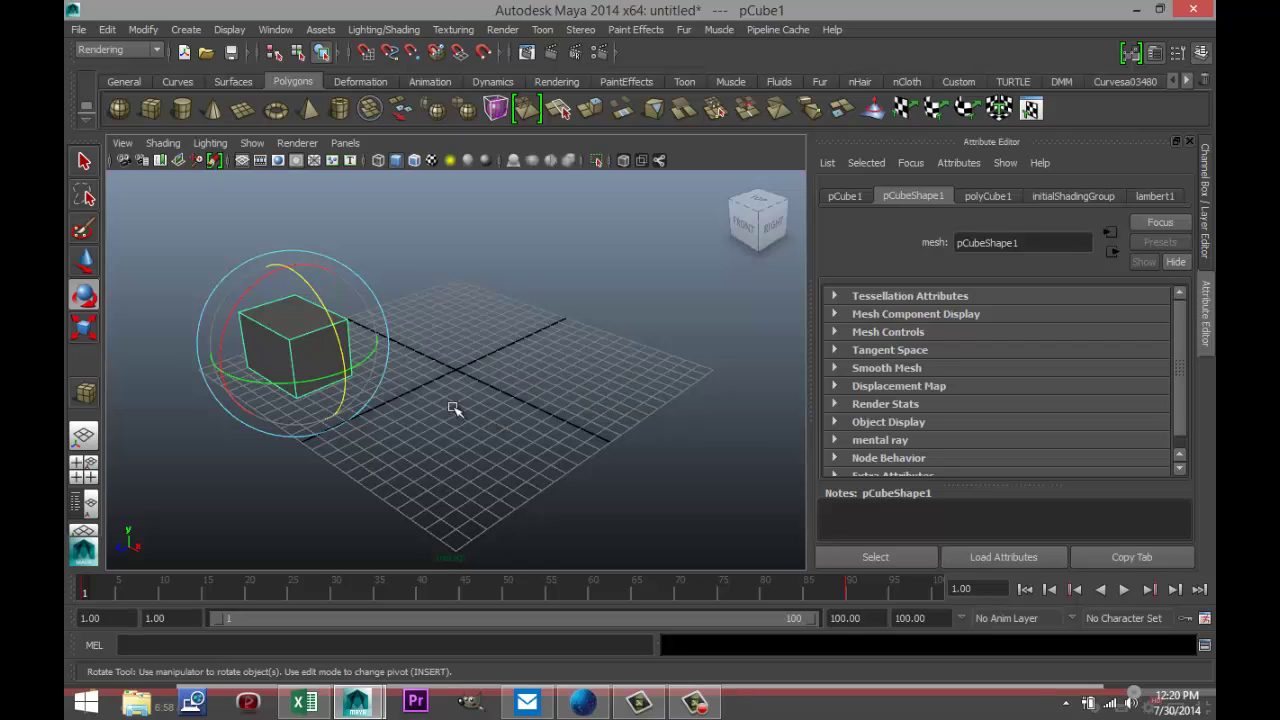
Save the scene as "Batch render tutorial" in the project's scenes folder
click(78, 29)
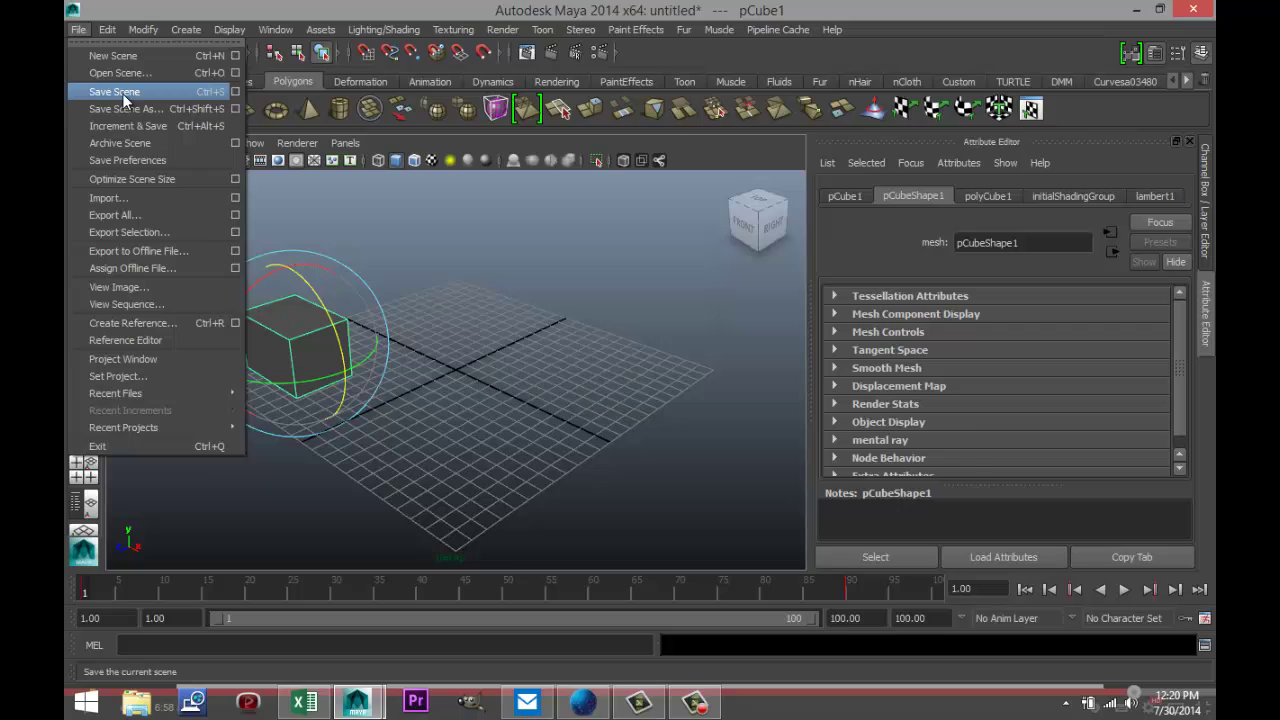
click(122, 93)
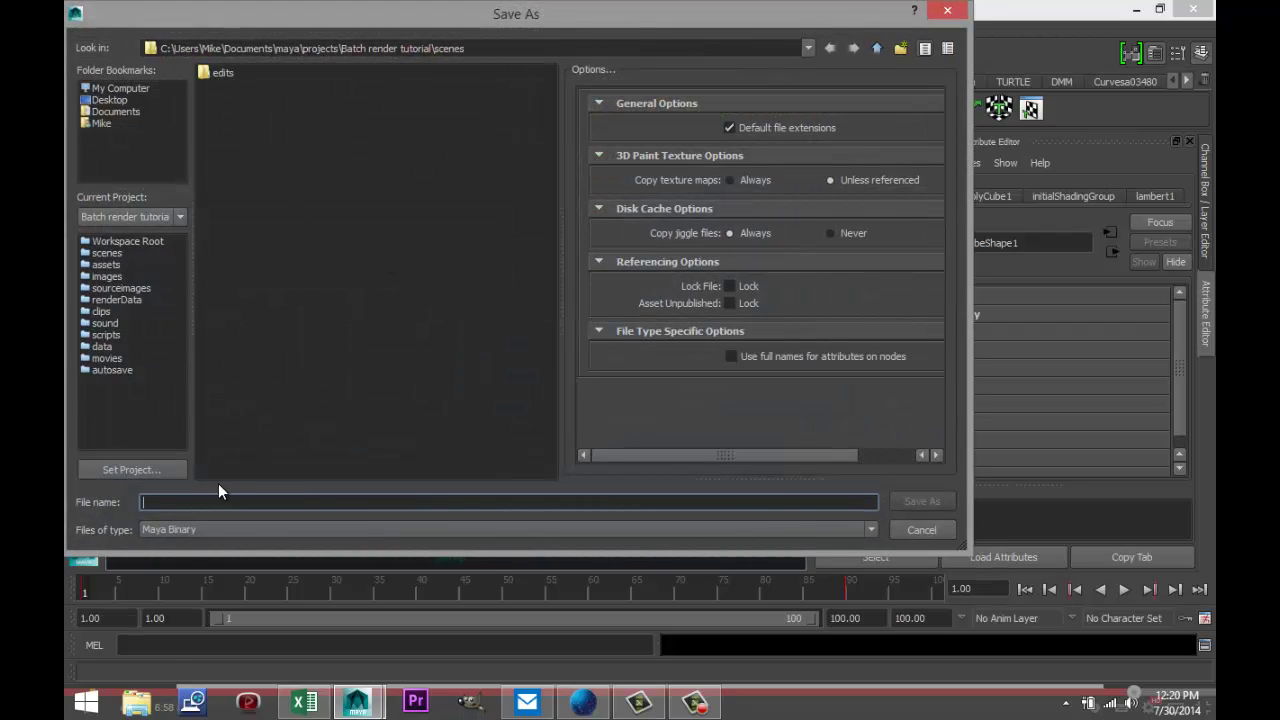
text(Bat)
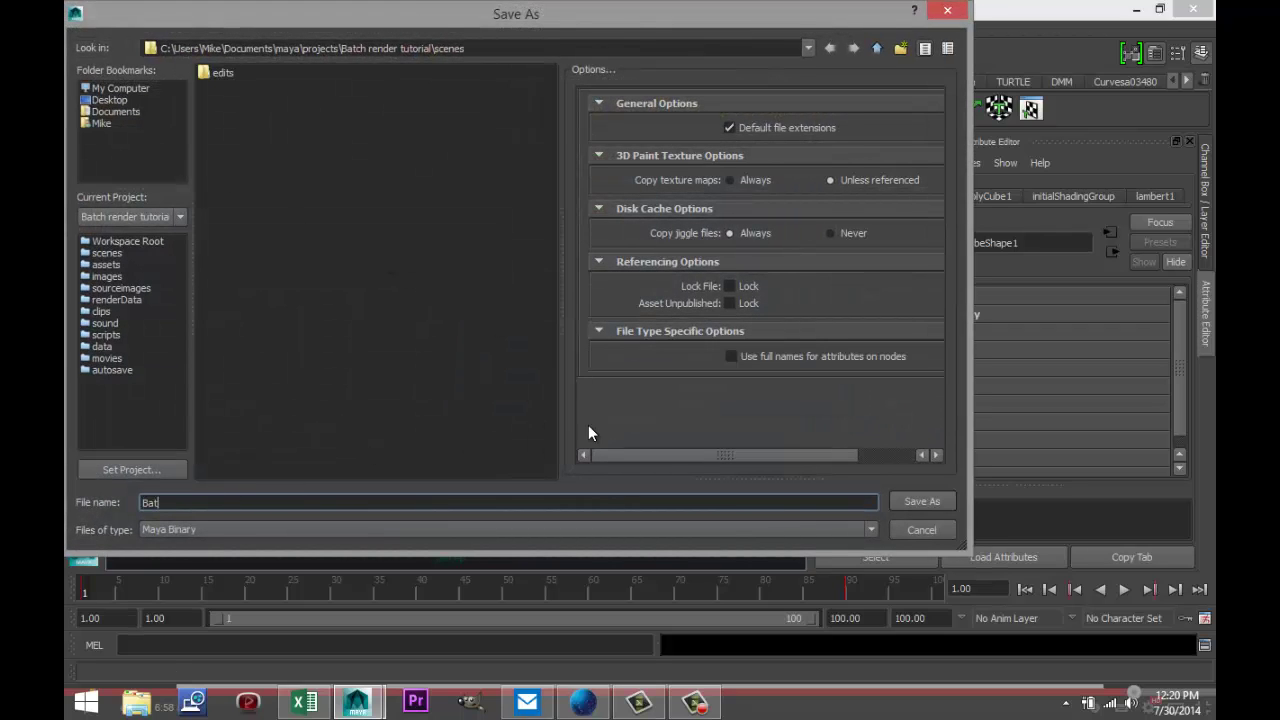
text(ch render tutorial)
click(922, 501)
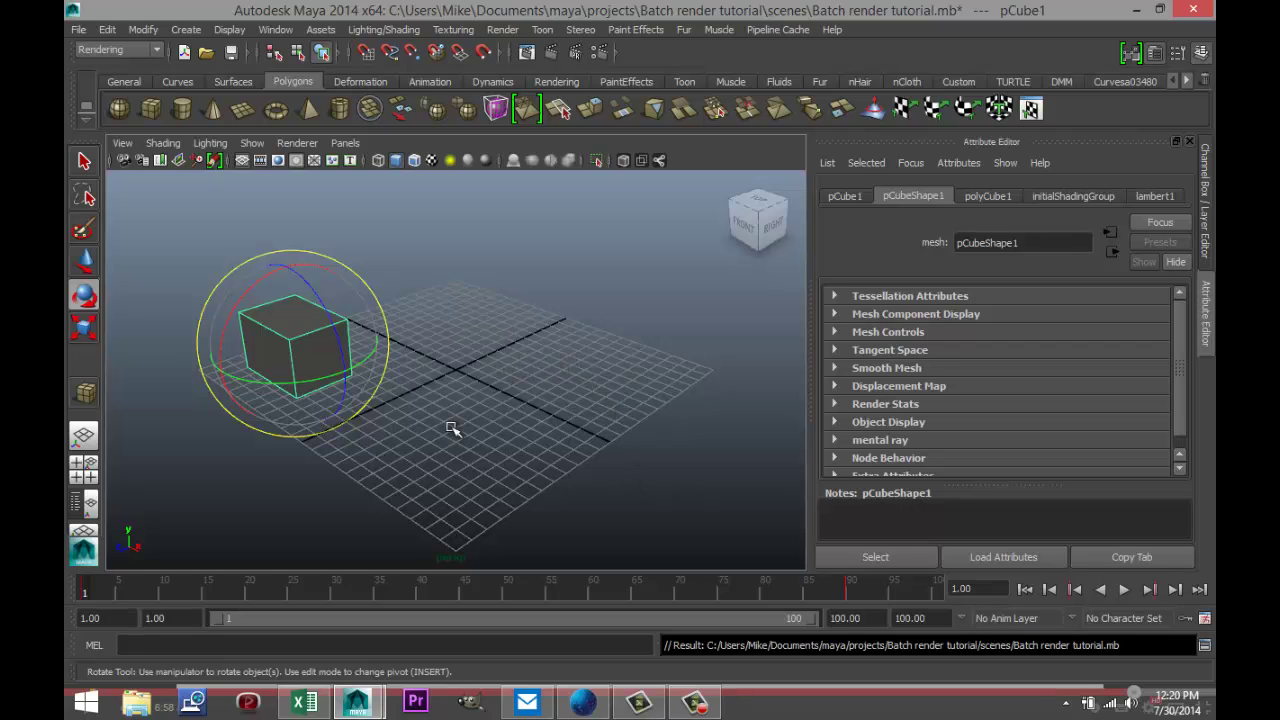
Open the render settings at full size and set the output image format to JPEG (jpg)
click(599, 53)
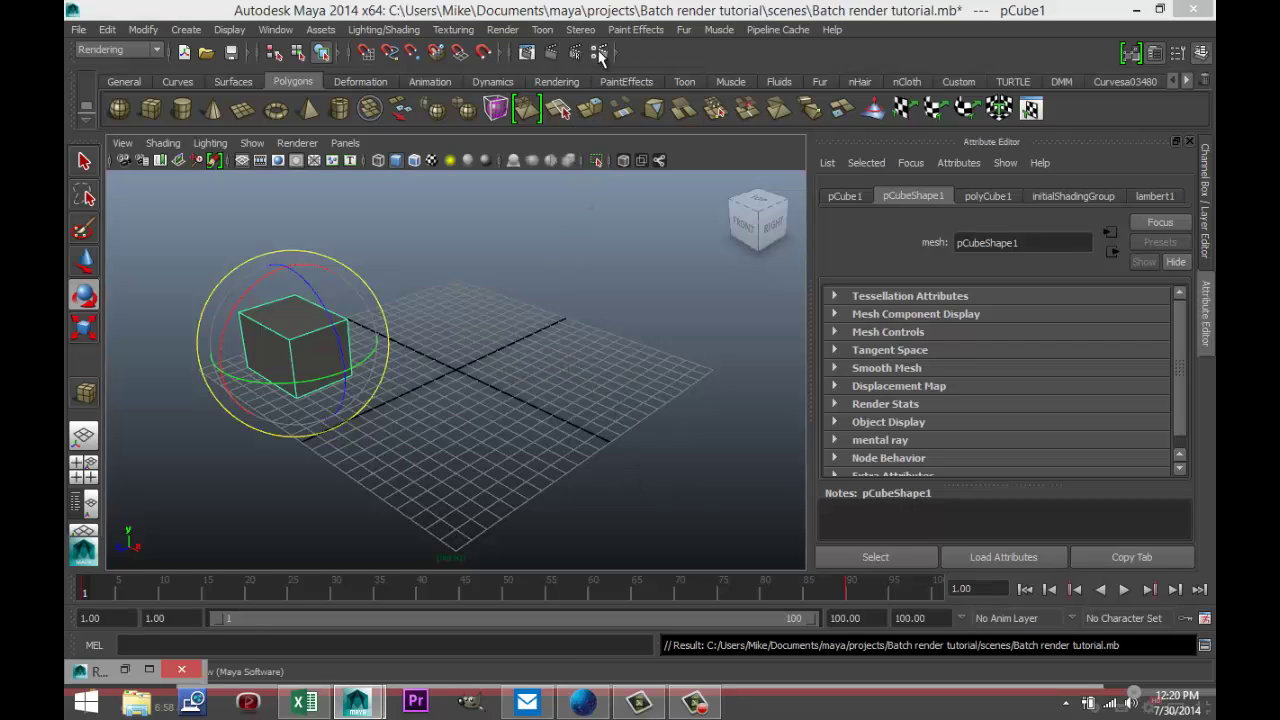
click(150, 669)
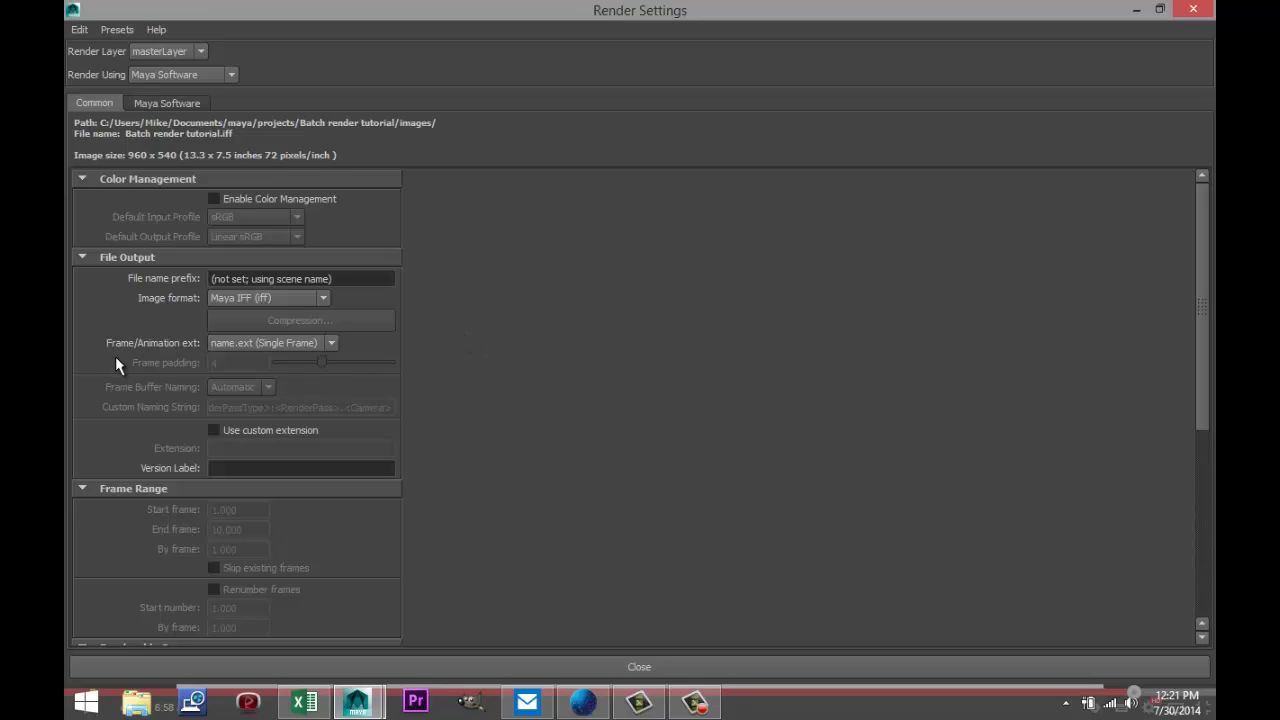
click(323, 298)
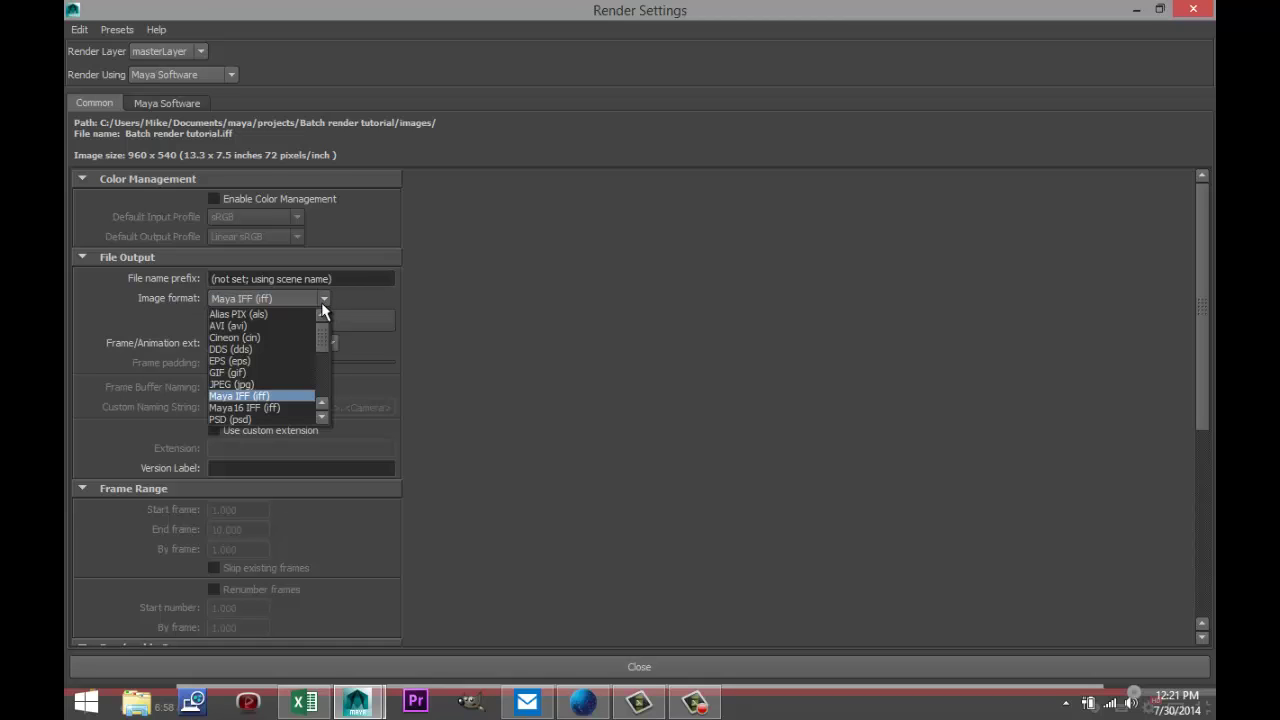
click(276, 385)
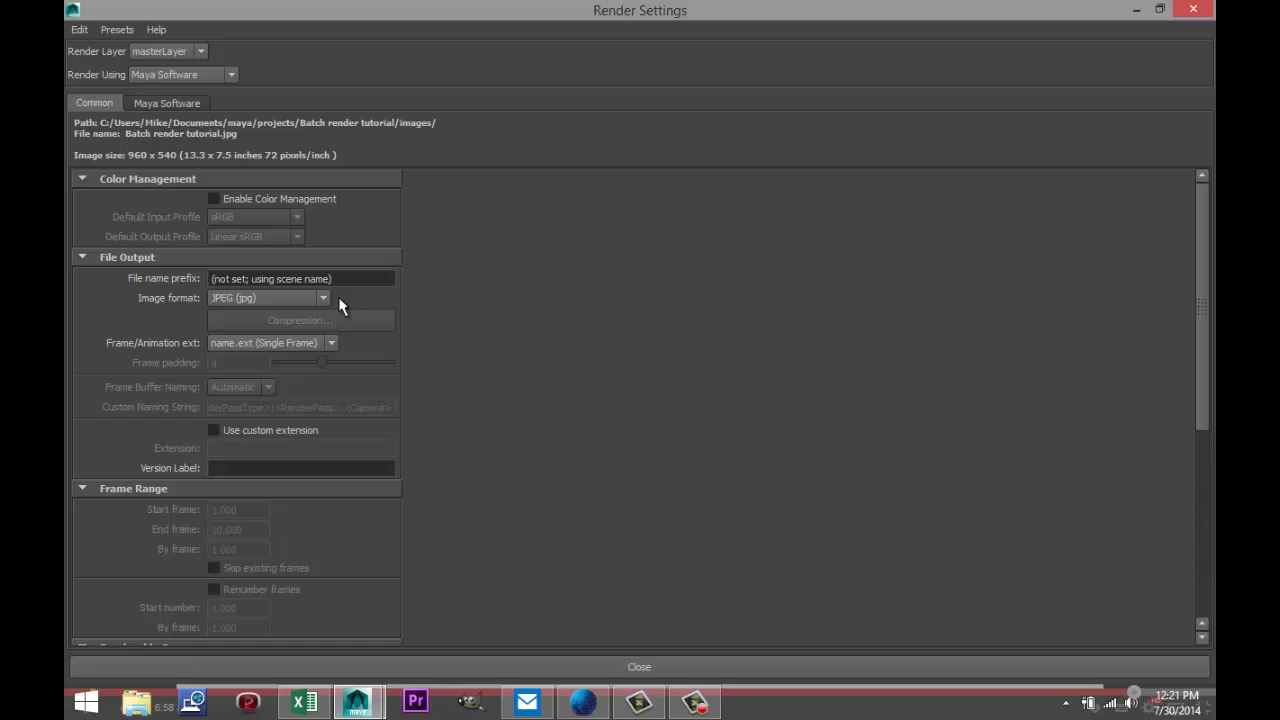
Set the output file name prefix to BRT and the frame/animation extension to name#.ext
click(361, 278)
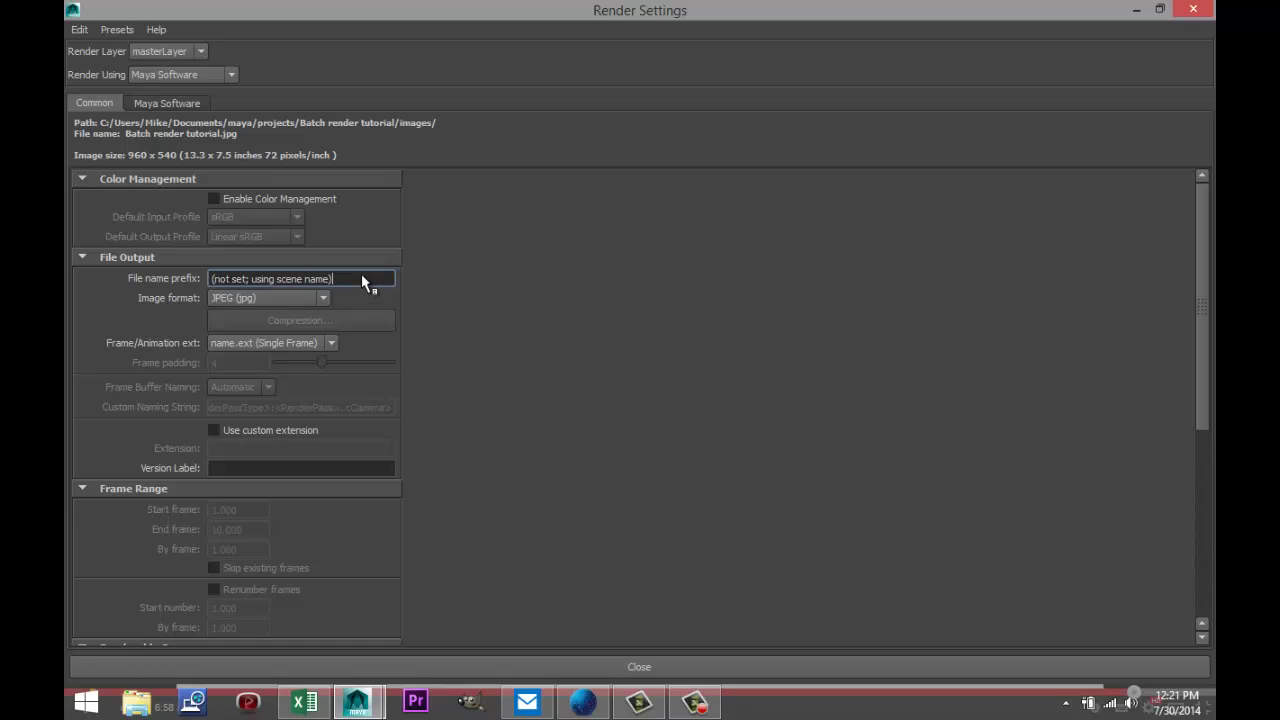
drag(348, 281, 198, 277)
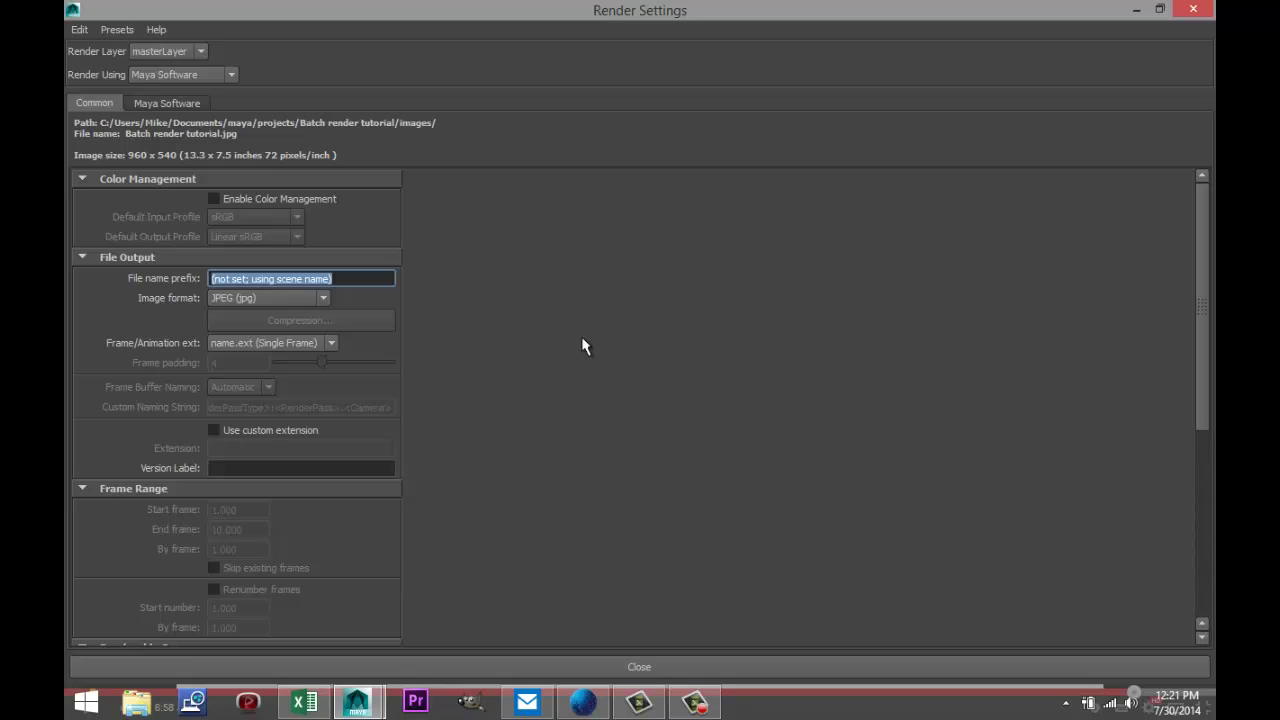
text(BRT)
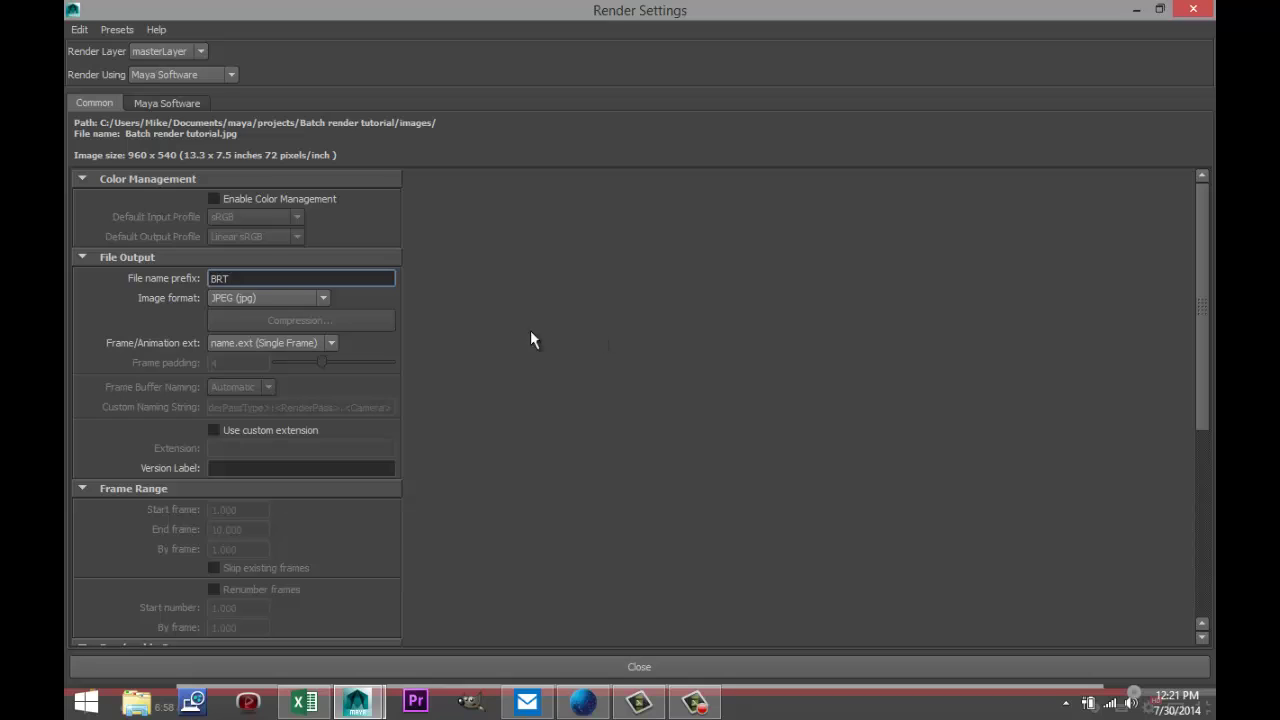
click(331, 343)
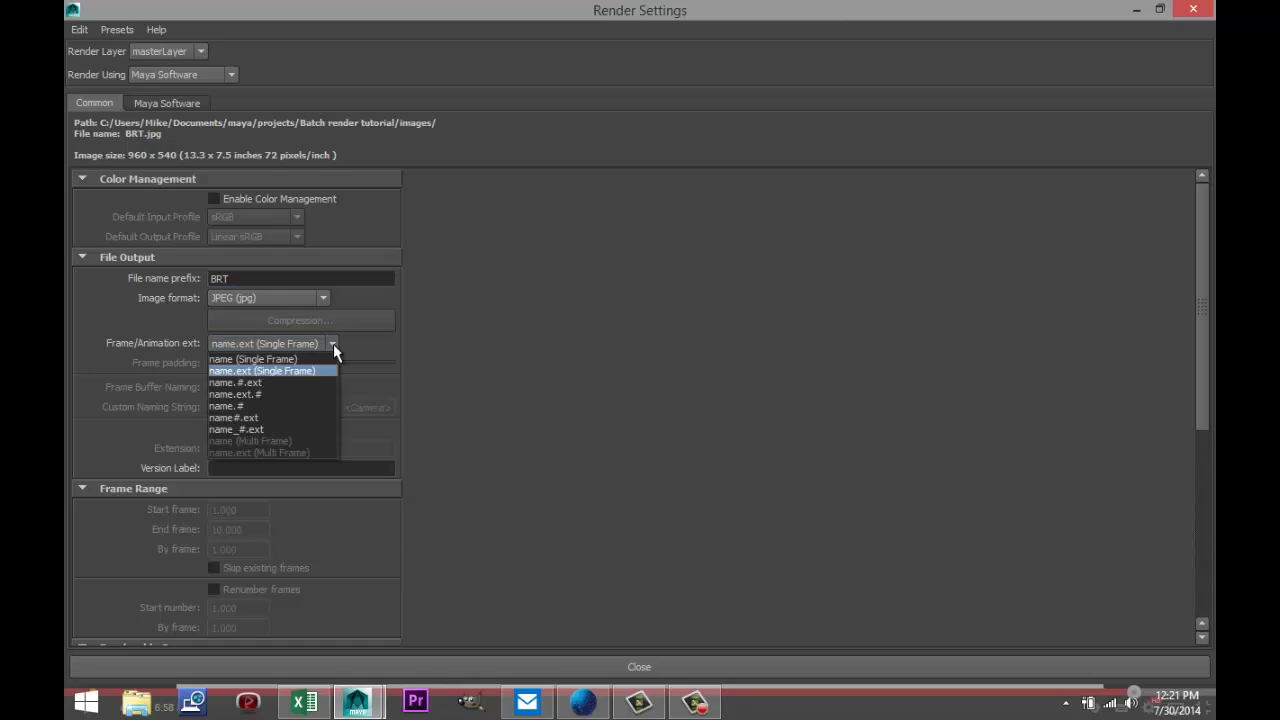
click(263, 417)
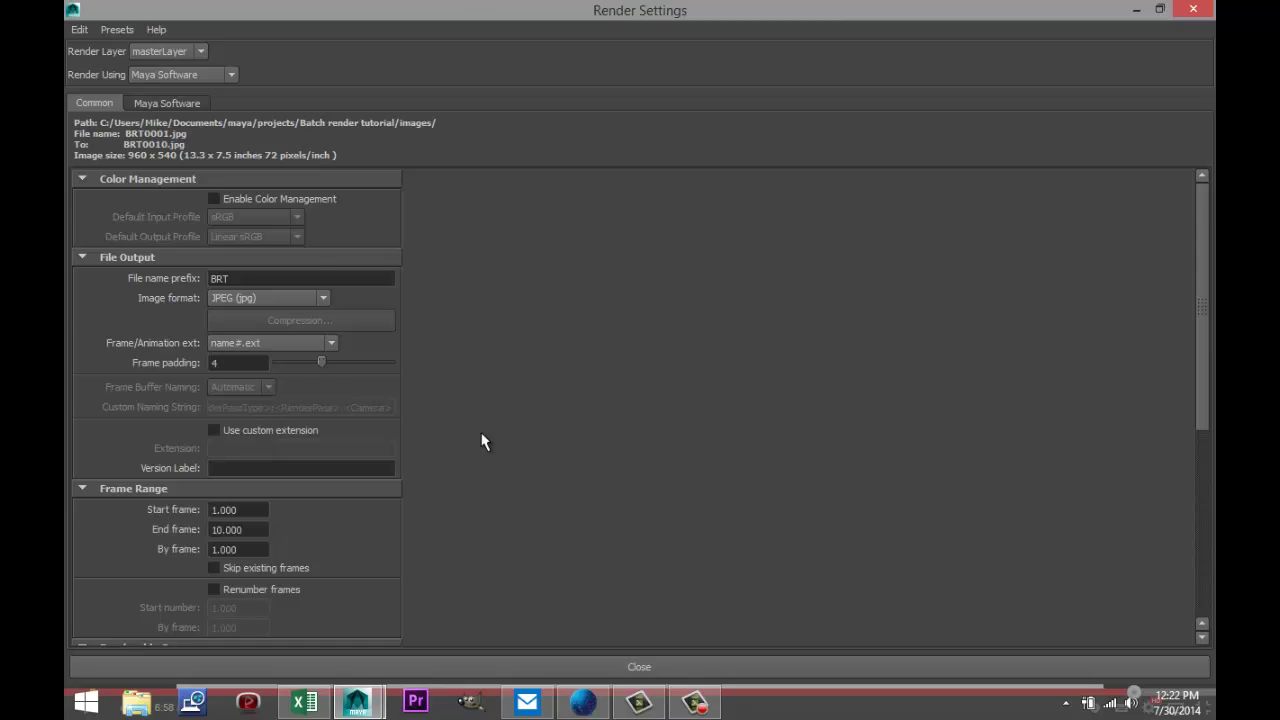
Set the end frame of the render frame range to 90
scroll(481, 441, down, 1)
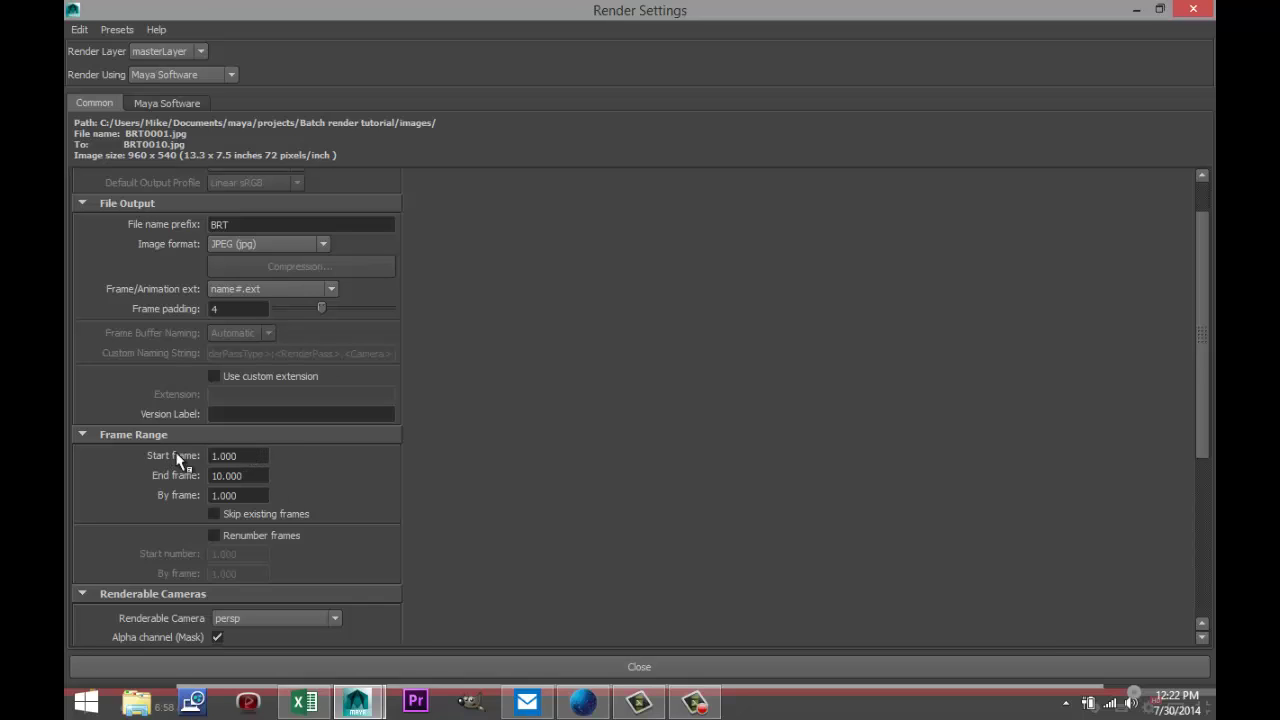
click(261, 478)
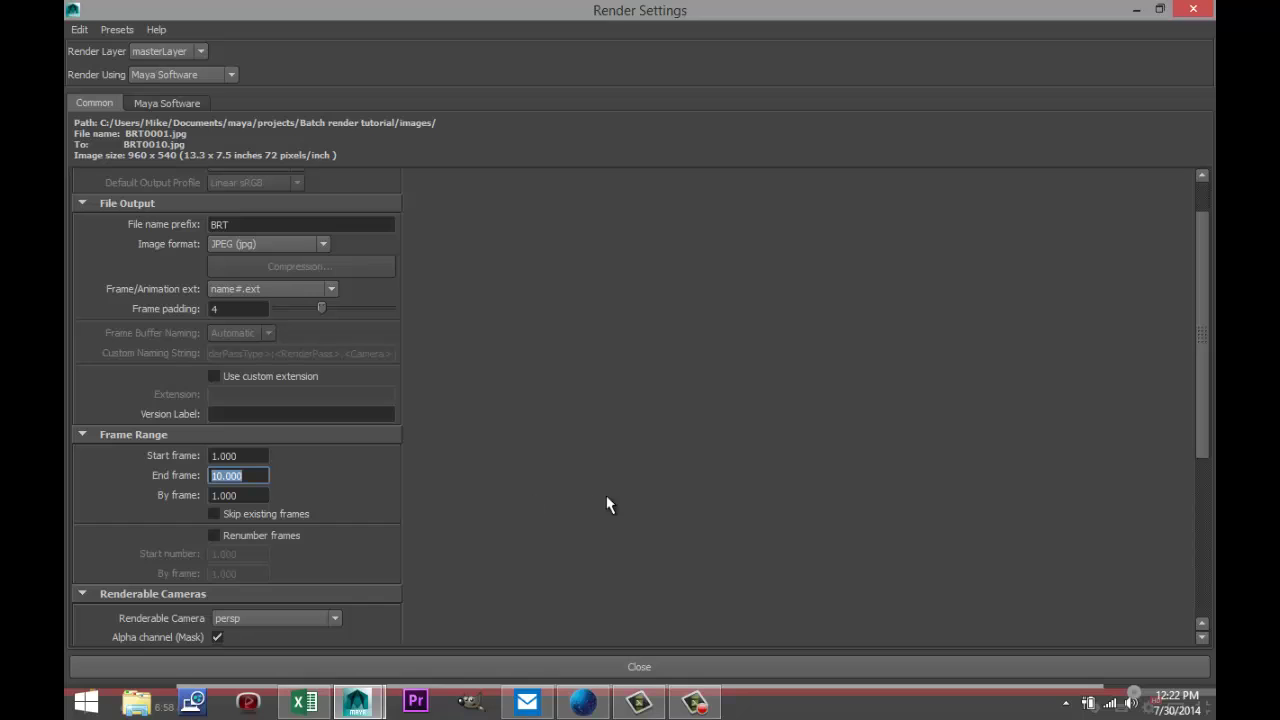
text(90)
click(255, 494)
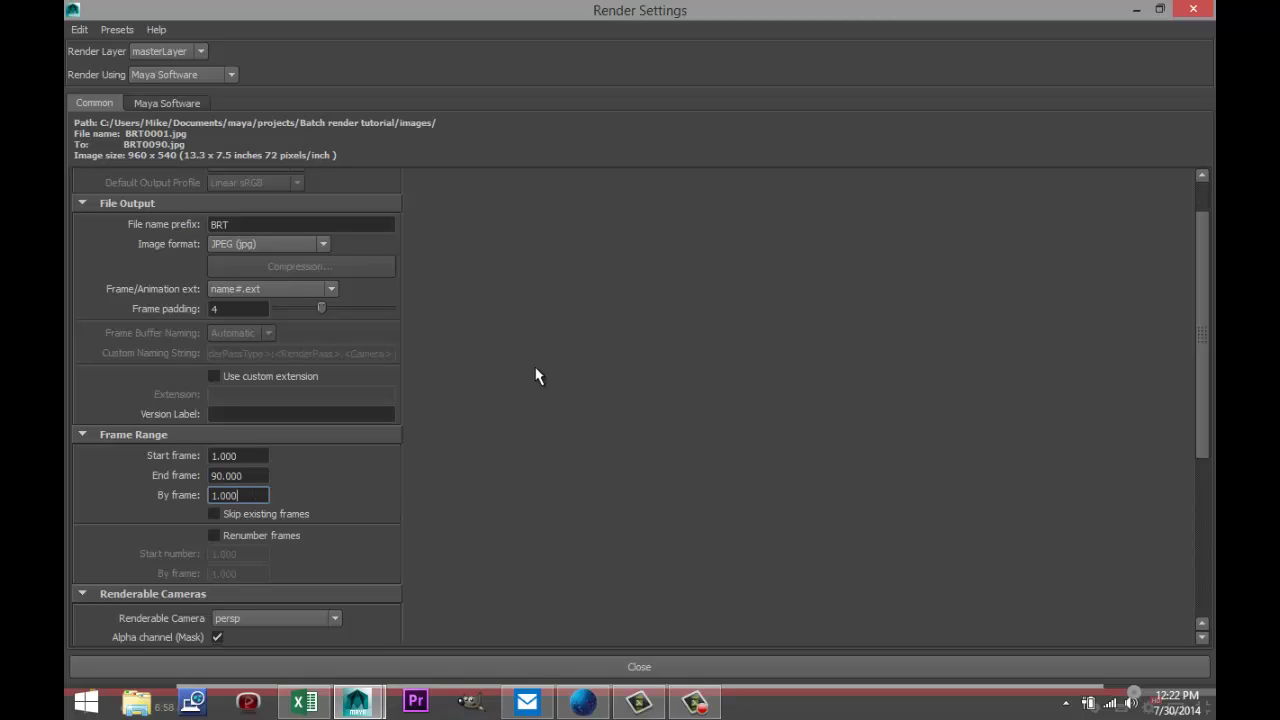
Review the renderable camera, image size and file output settings, and minimize the render settings window
scroll(523, 404, down, 4)
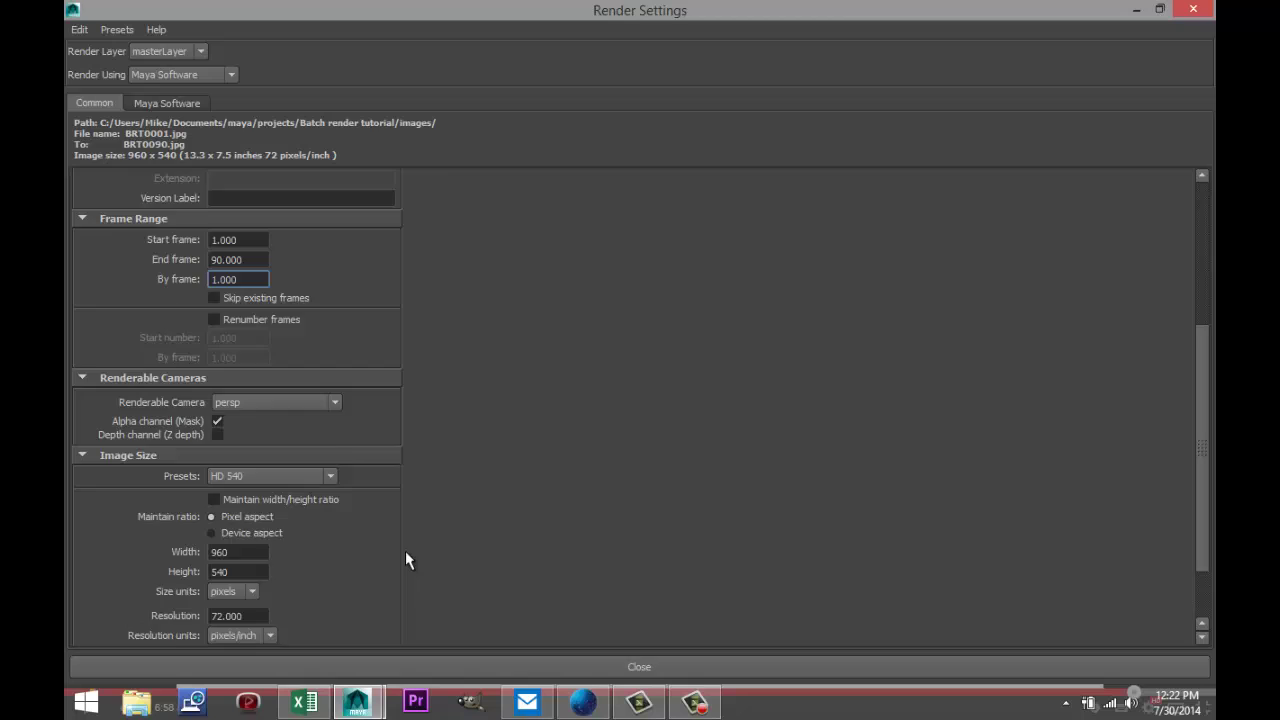
scroll(407, 558, down, 2)
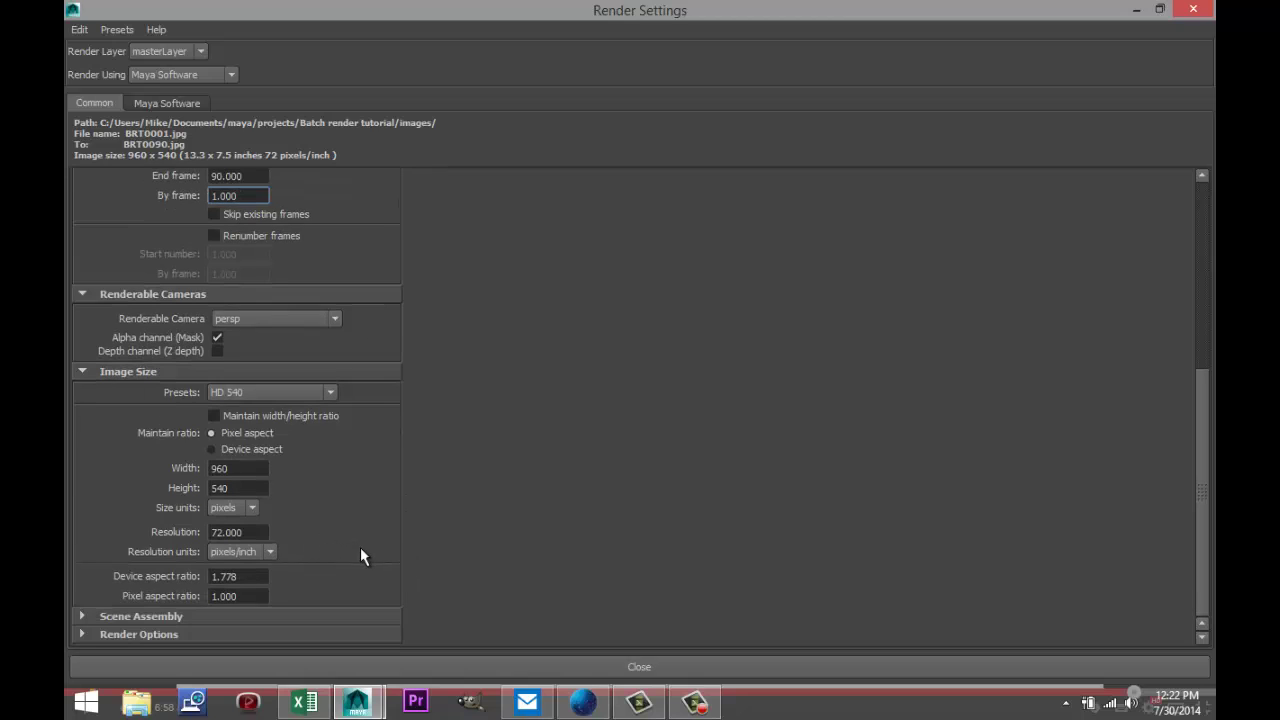
scroll(380, 549, up, 8)
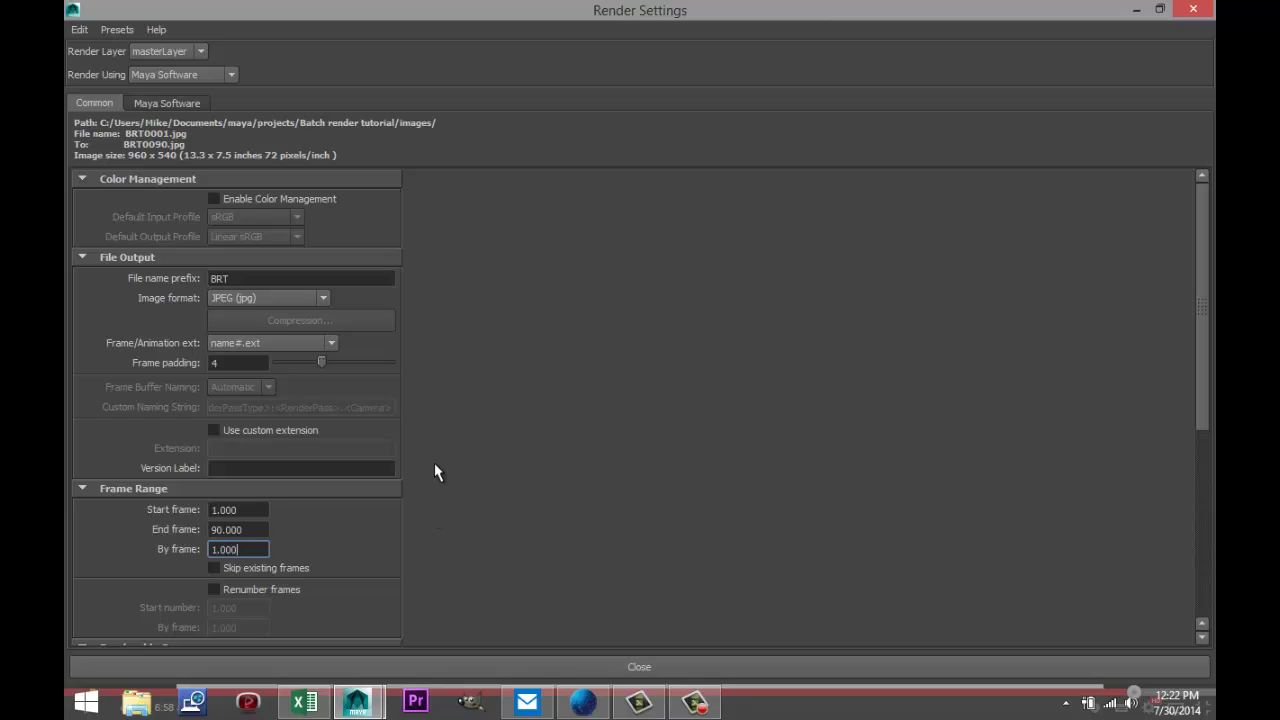
scroll(434, 471, down, 8)
scroll(430, 485, up, 8)
click(1136, 9)
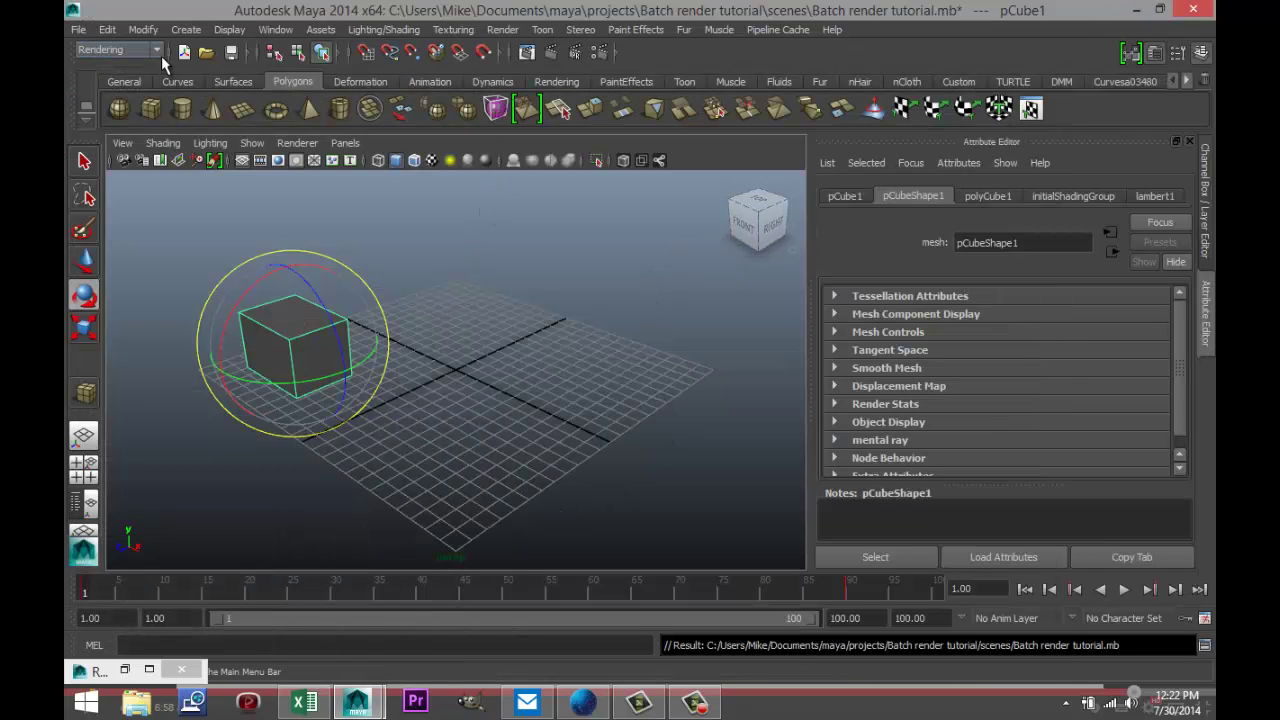
Open the batch render options and start the batch render using all available processors
click(503, 30)
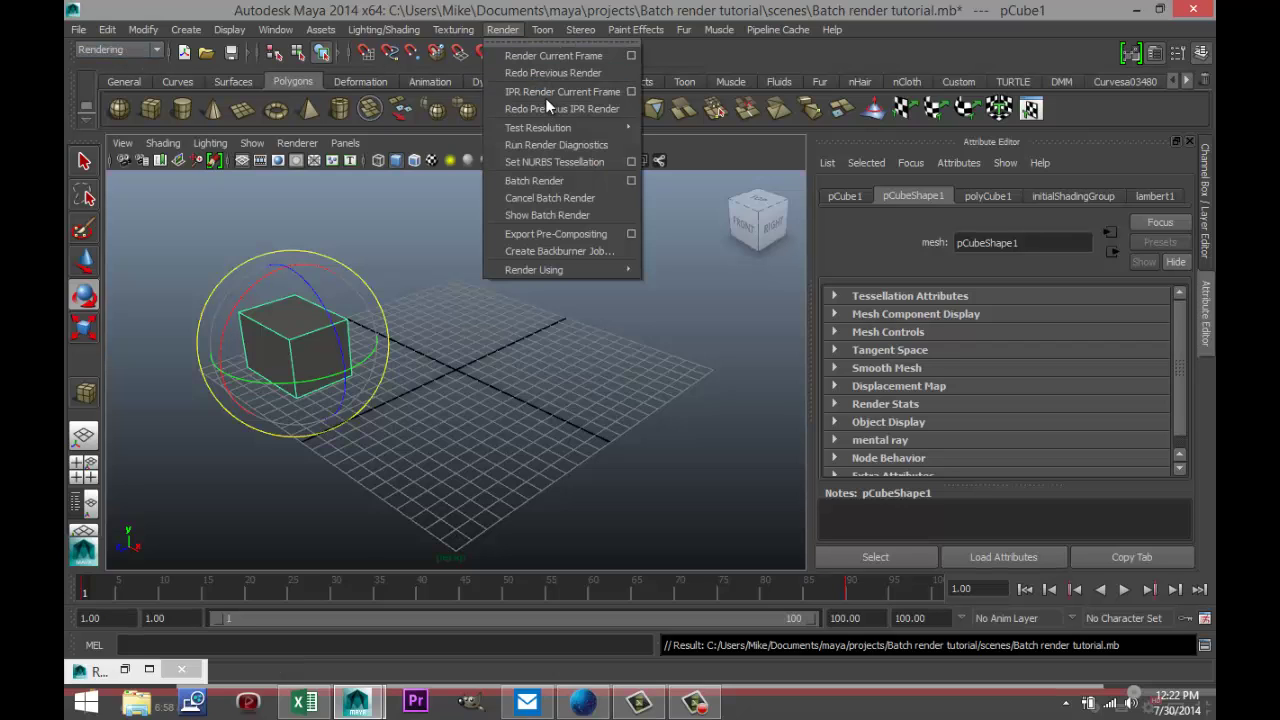
click(631, 181)
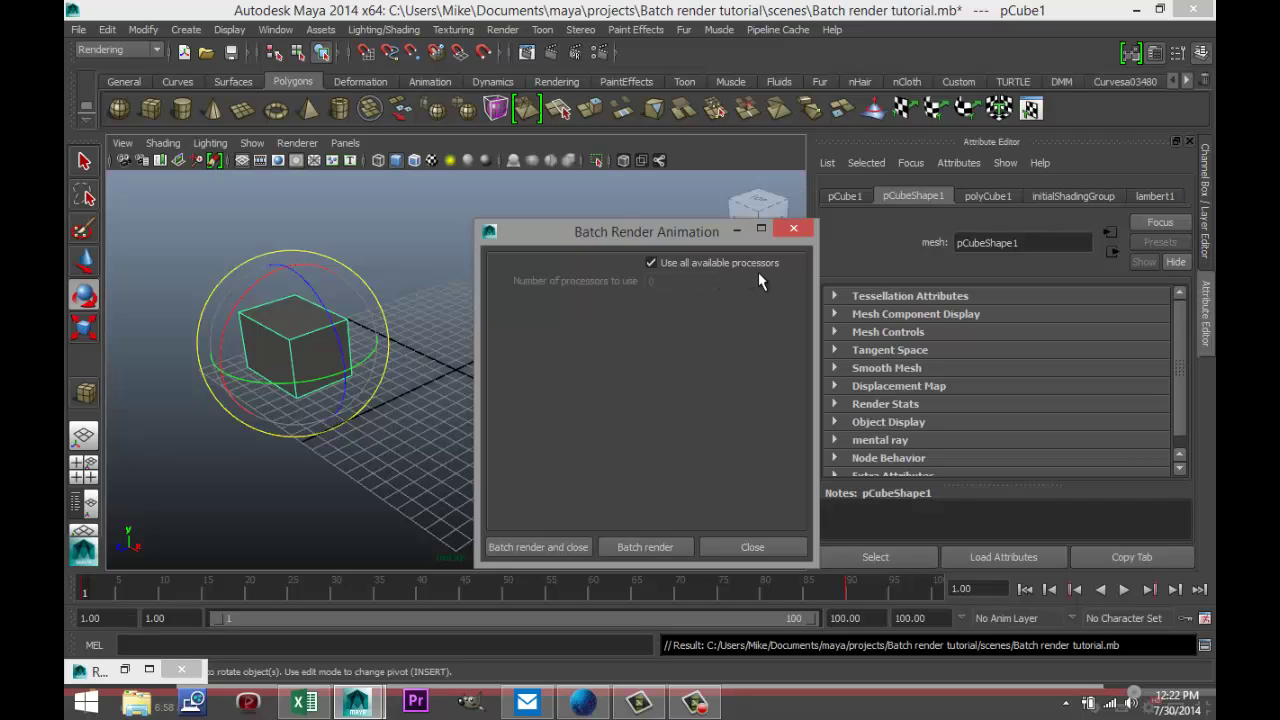
click(648, 546)
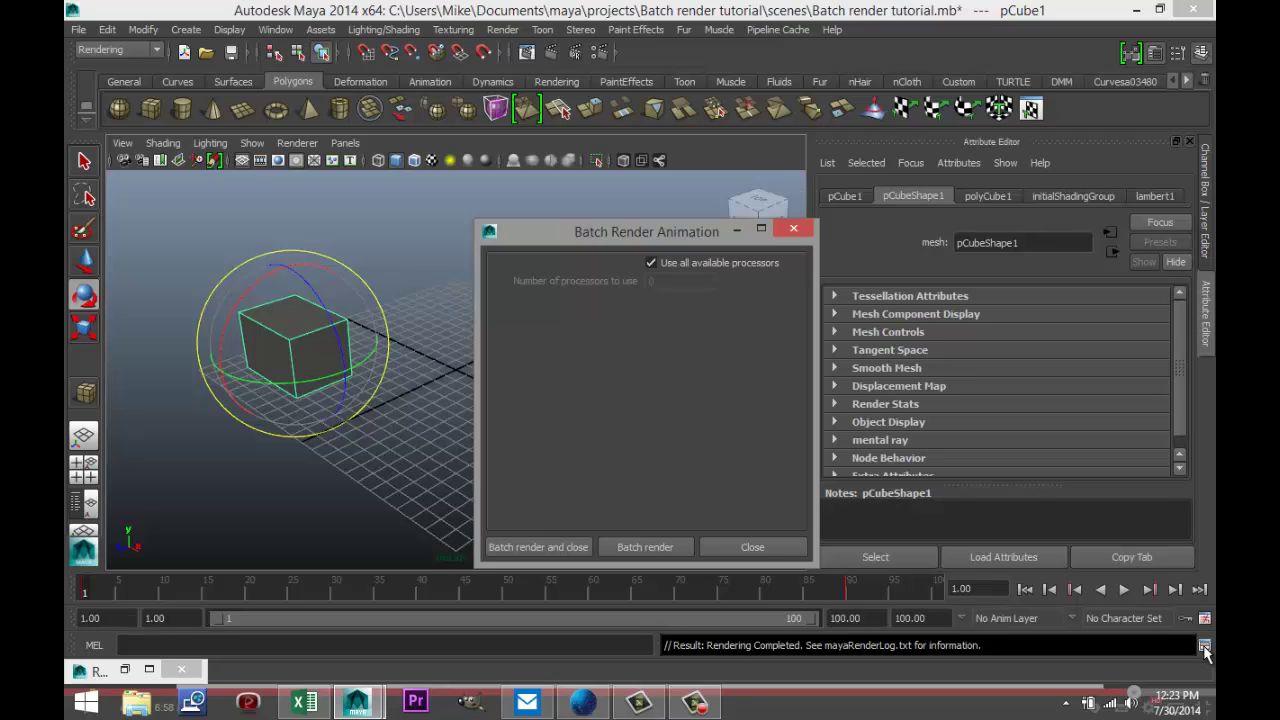
Inspect the per-frame rendering progress log in the Script Editor and close the editor
click(1205, 648)
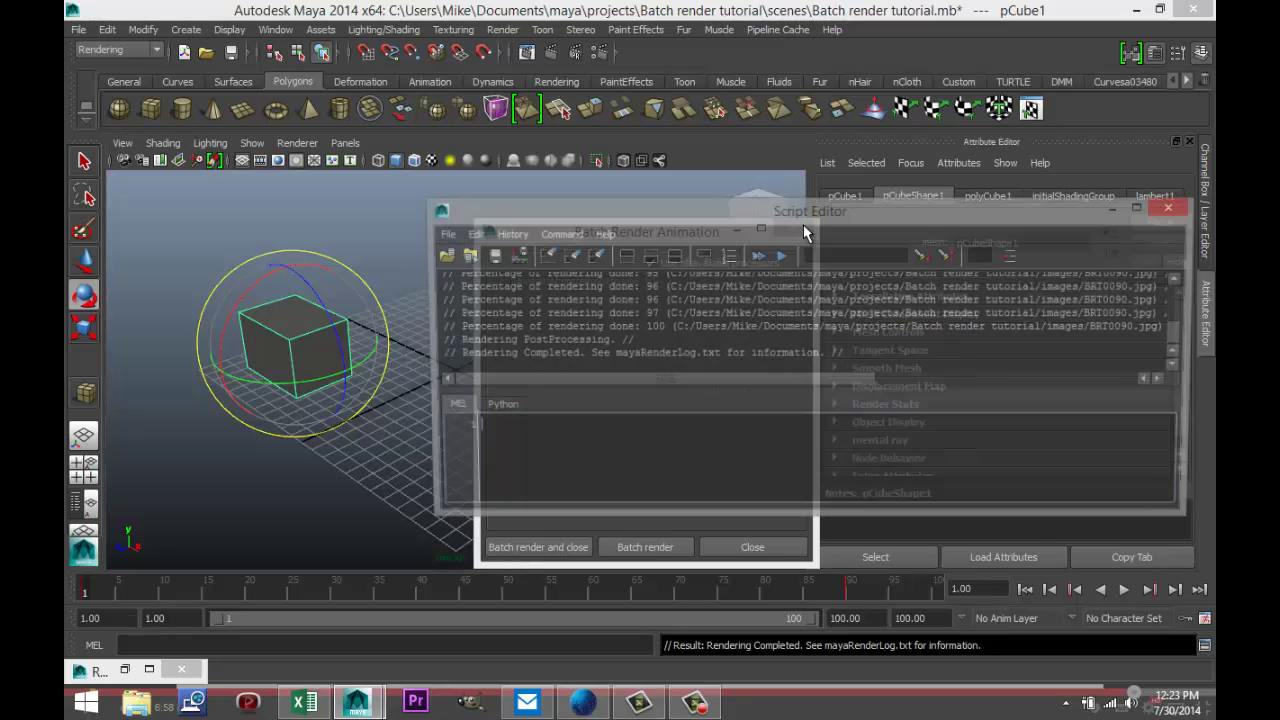
scroll(918, 340, up, 15)
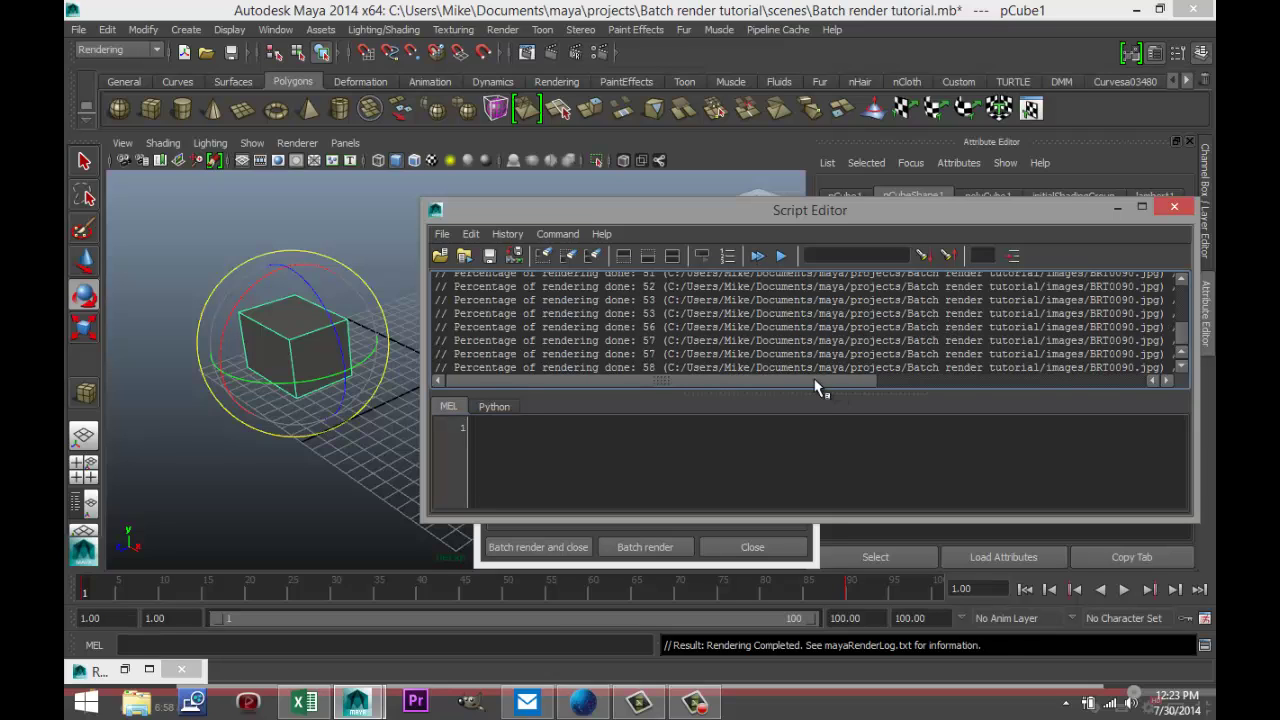
scroll(680, 360, up, 11)
scroll(695, 344, up, 6)
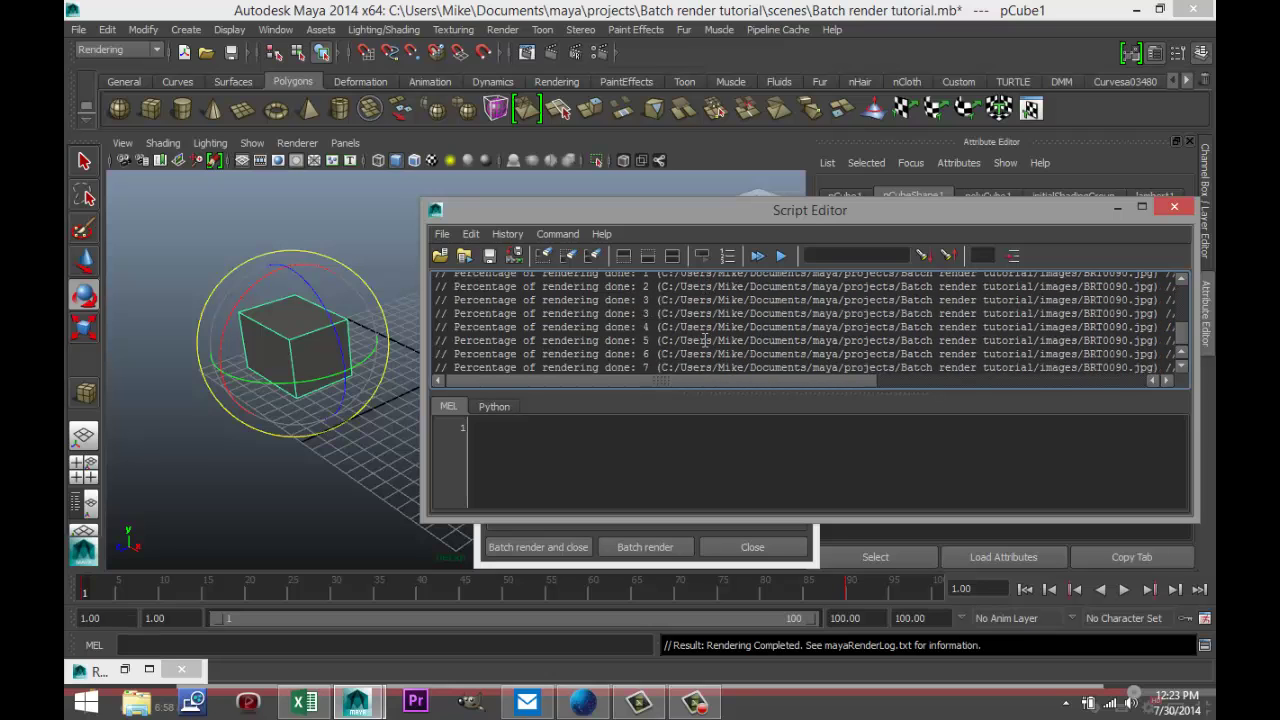
drag(735, 381, 908, 381)
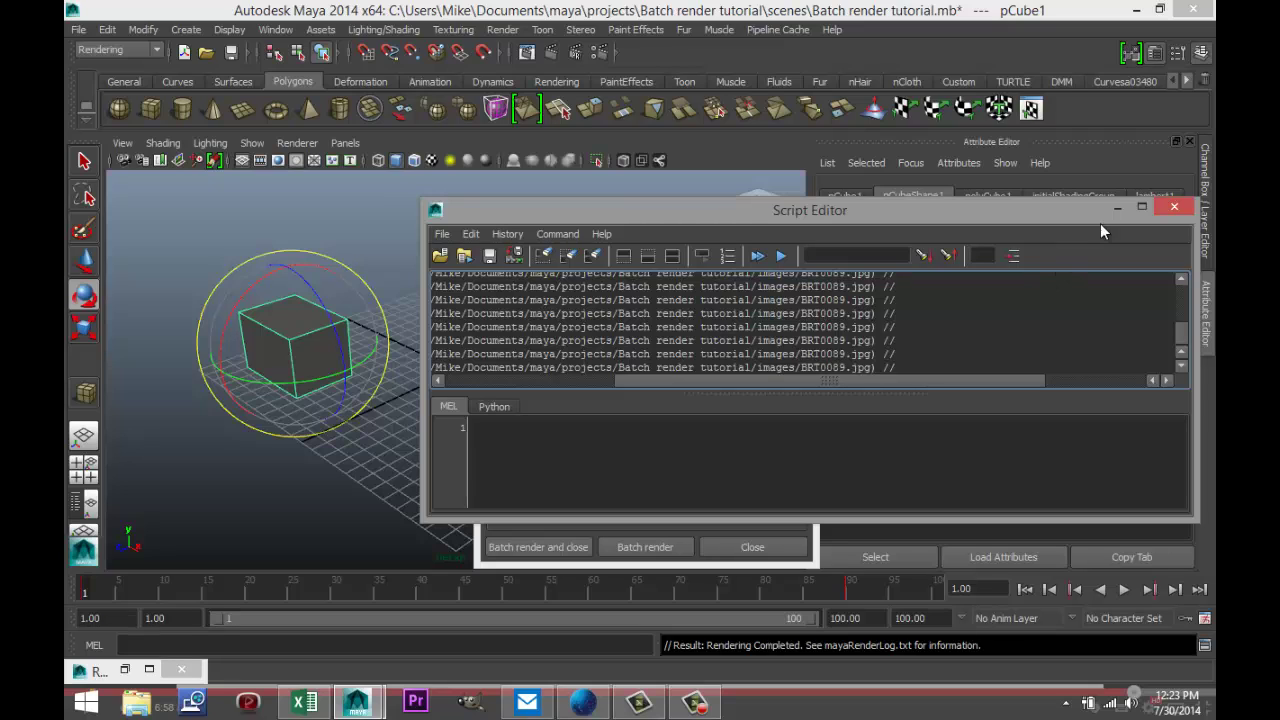
click(1173, 210)
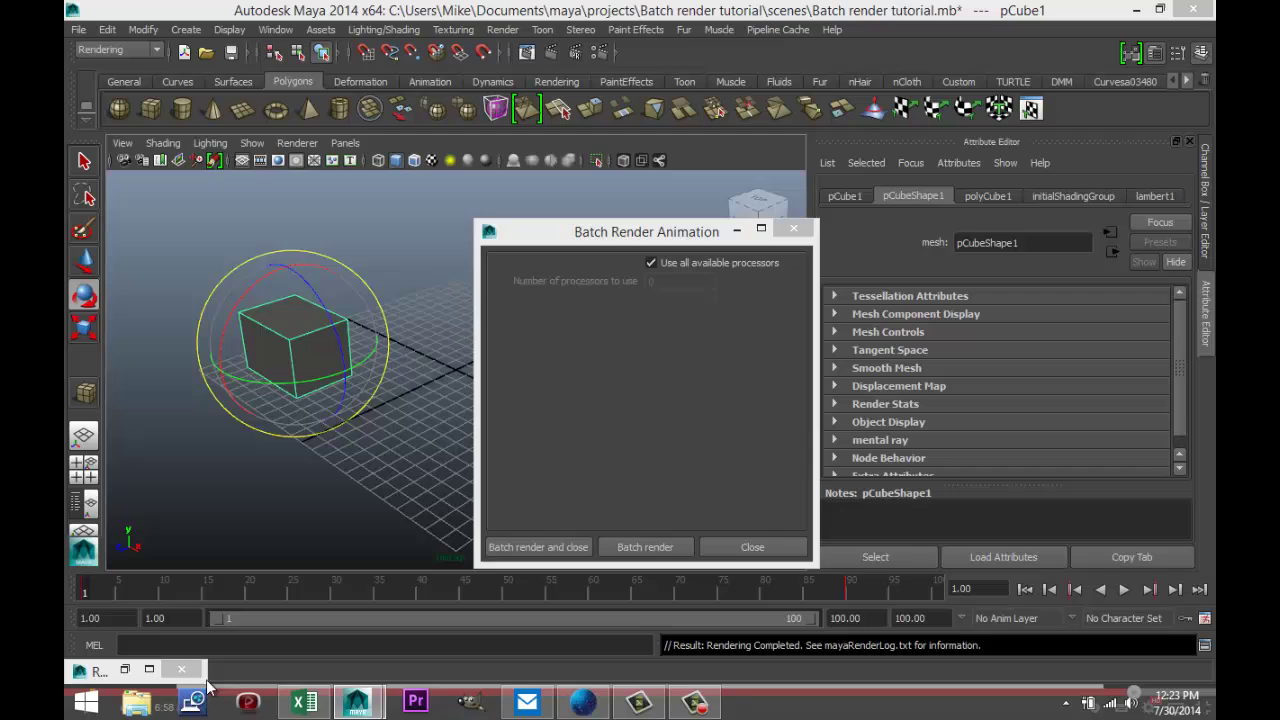
Switch to File Explorer and open the images folder of the Batch render tutorial project under Documents, maya, projects
click(136, 703)
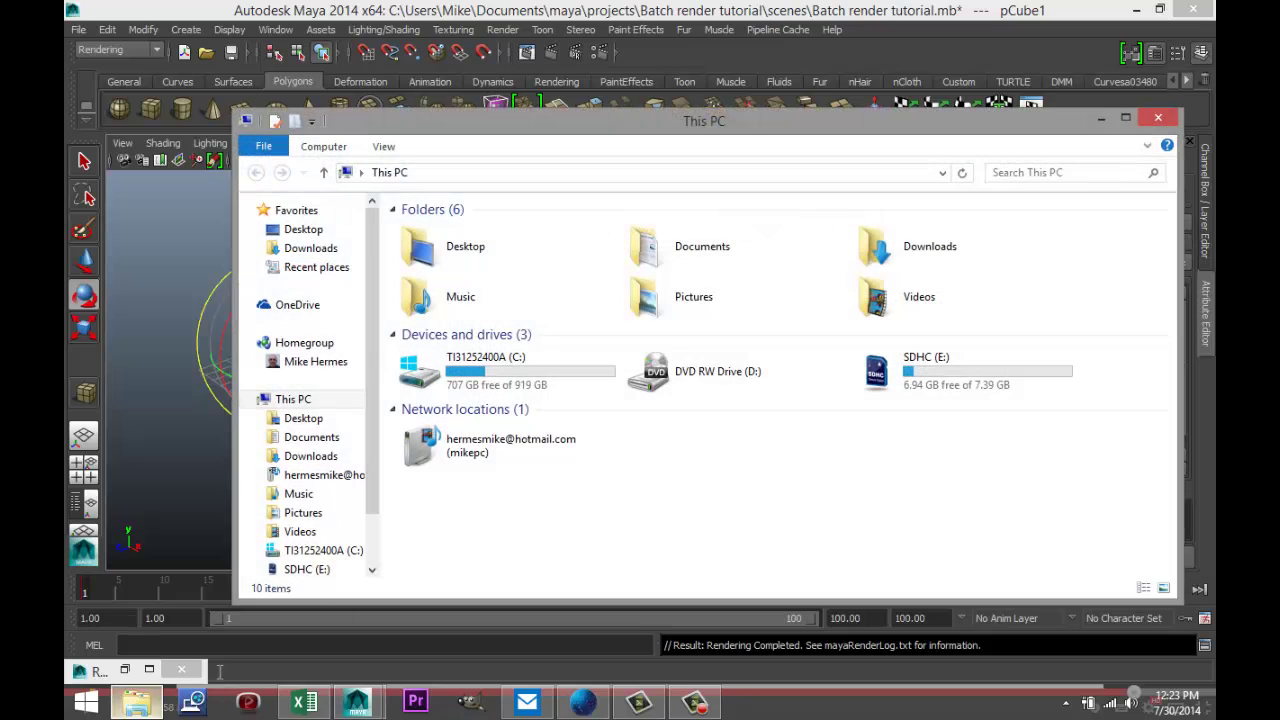
double_click(751, 254)
double_click(440, 401)
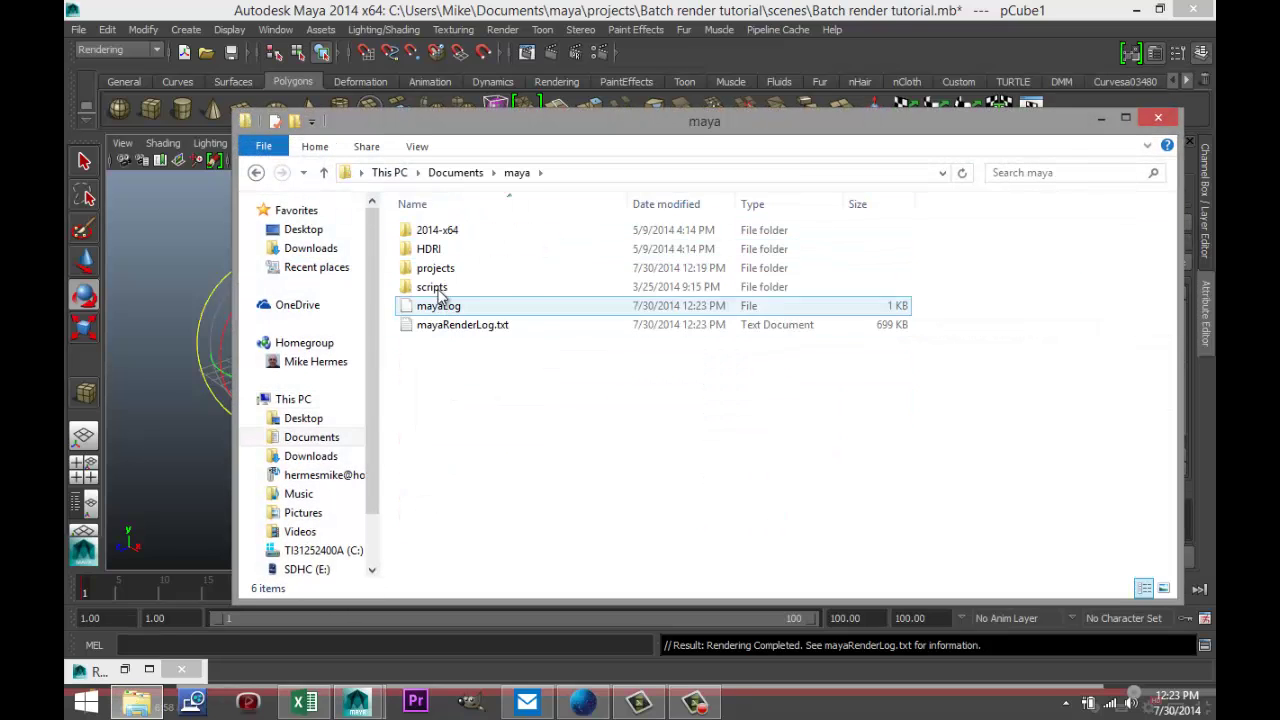
double_click(456, 273)
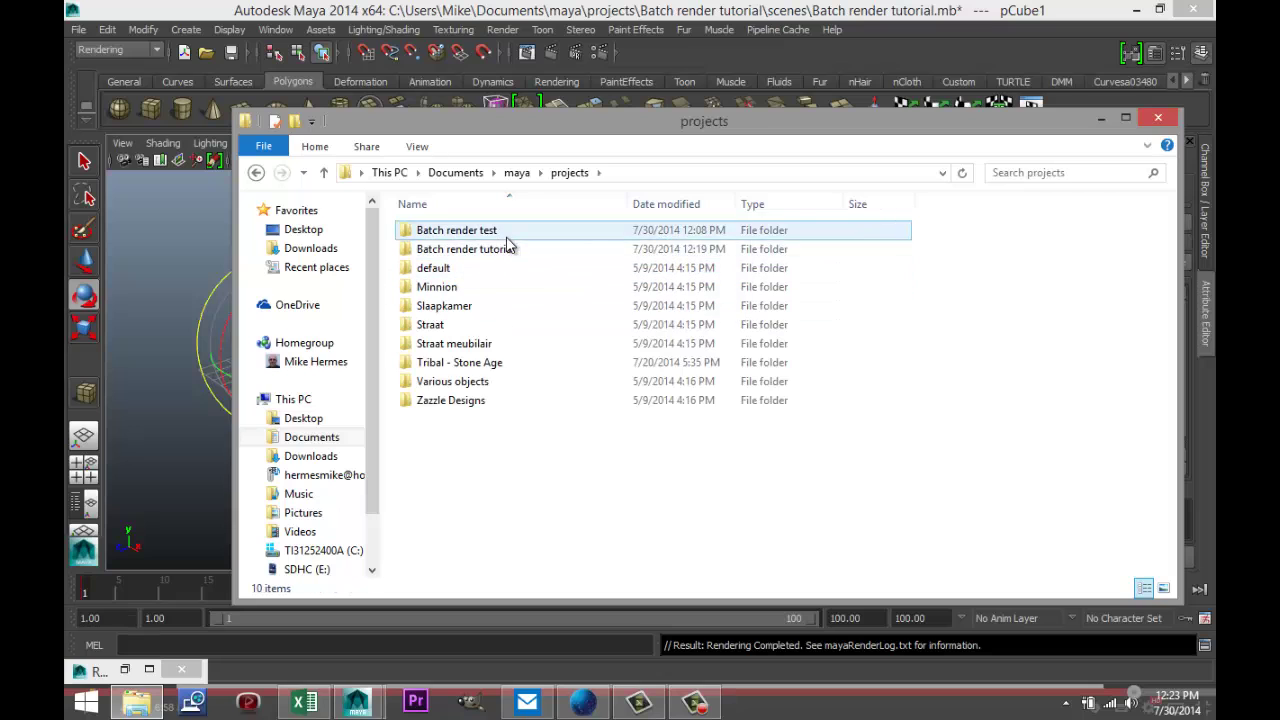
double_click(510, 250)
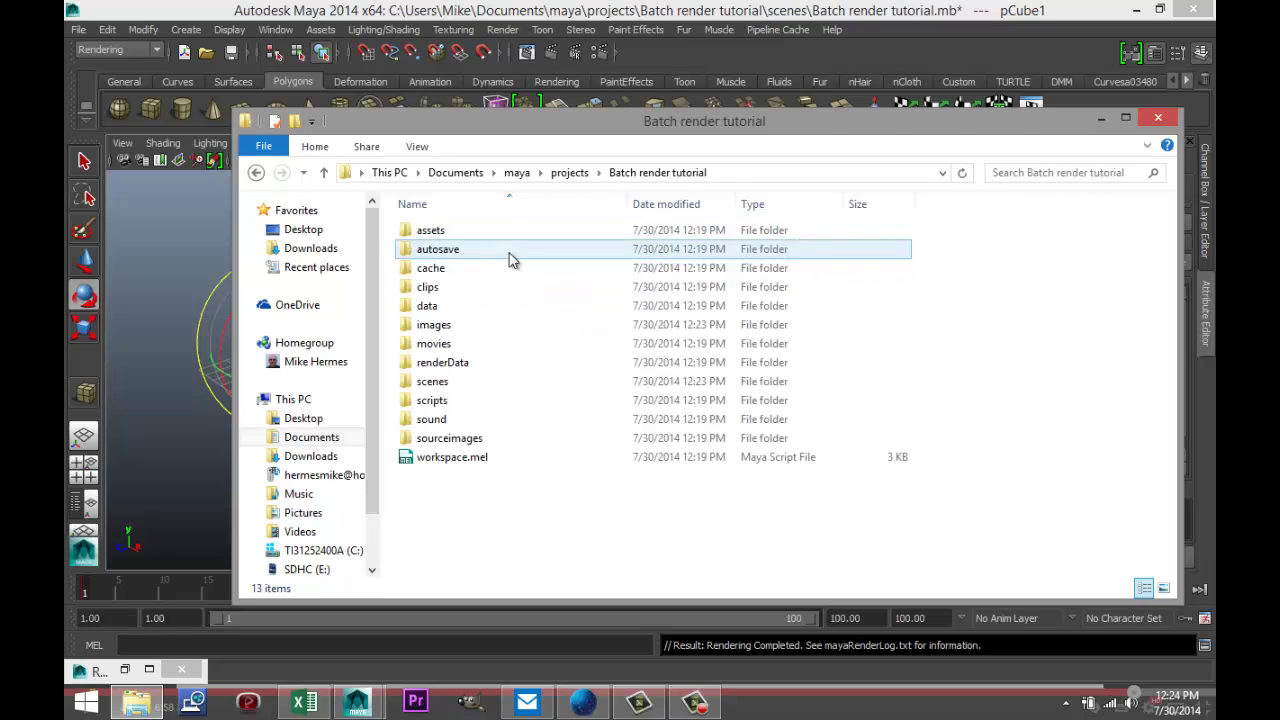
double_click(462, 328)
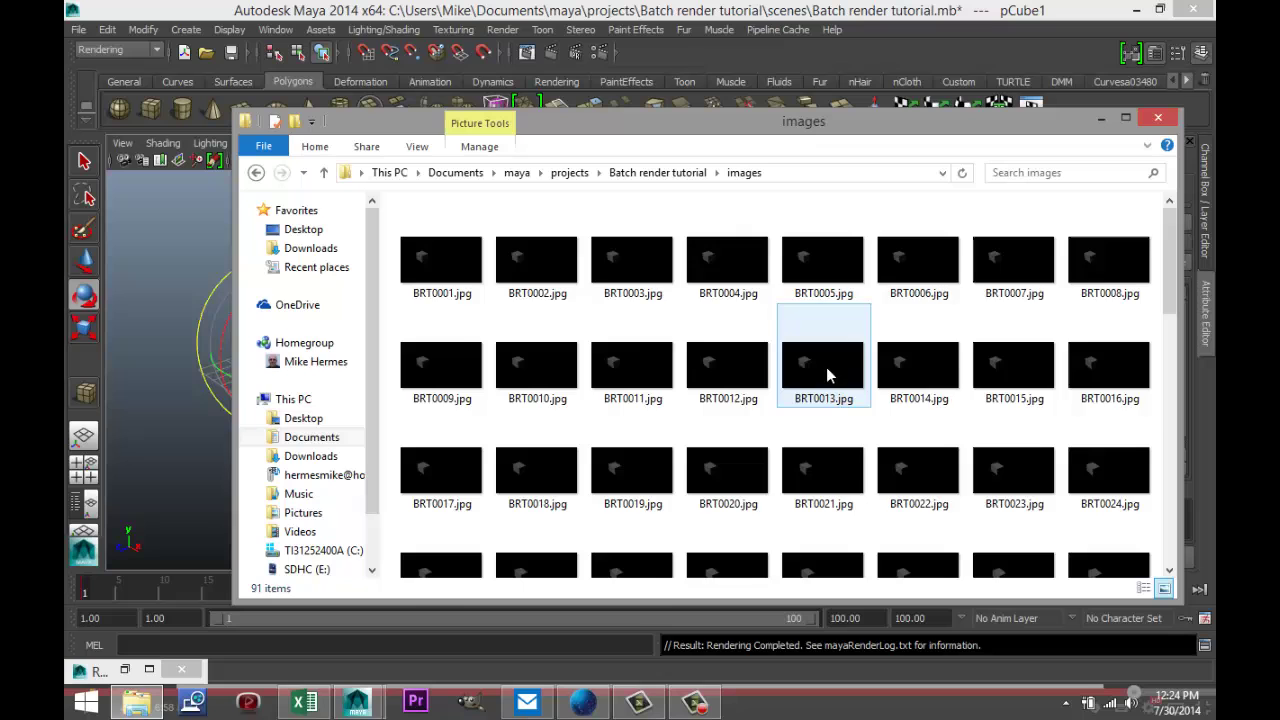
Look through the rendered BRT image sequence from the first frame to the last and back
scroll(895, 385, down, 5)
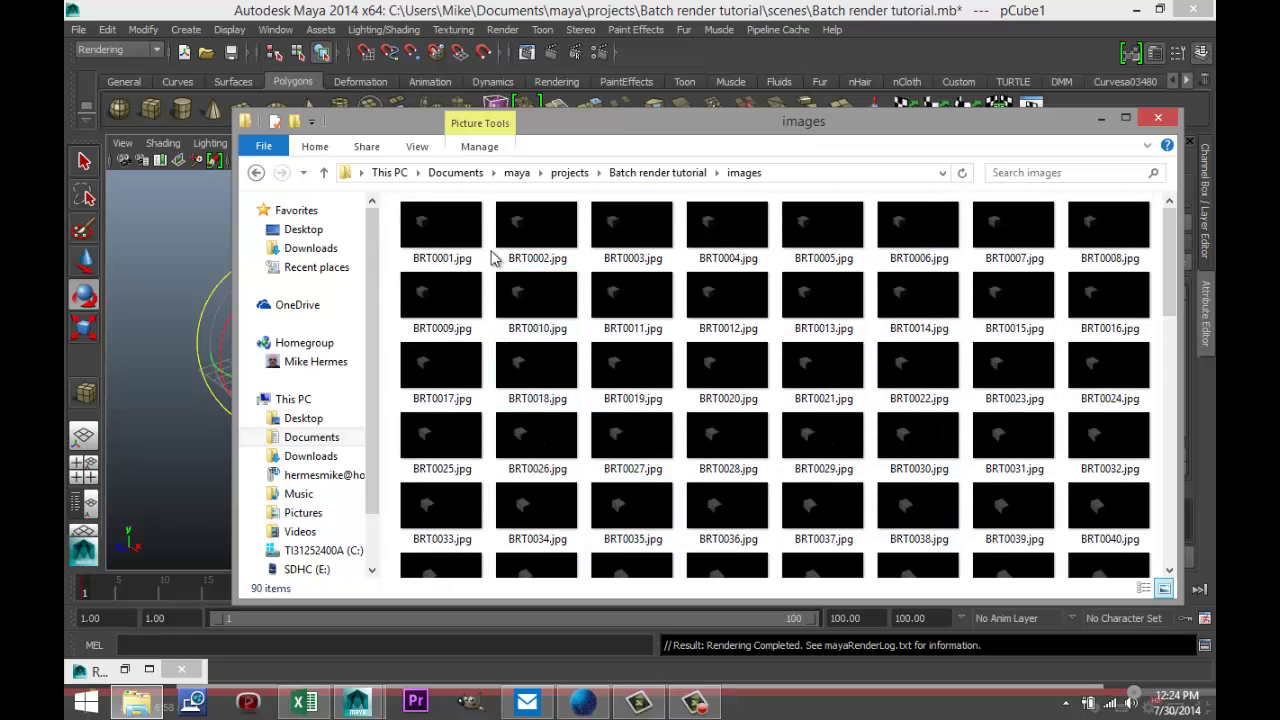
scroll(540, 350, down, 5)
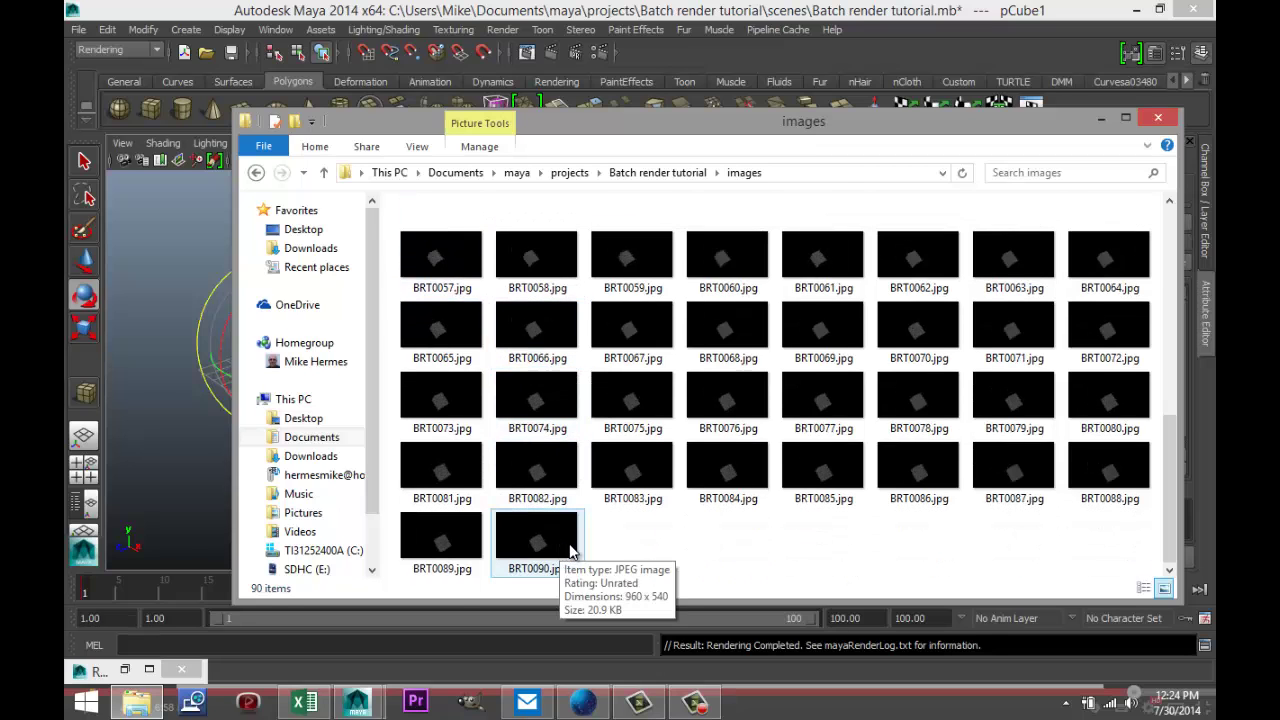
scroll(718, 443, up, 5)
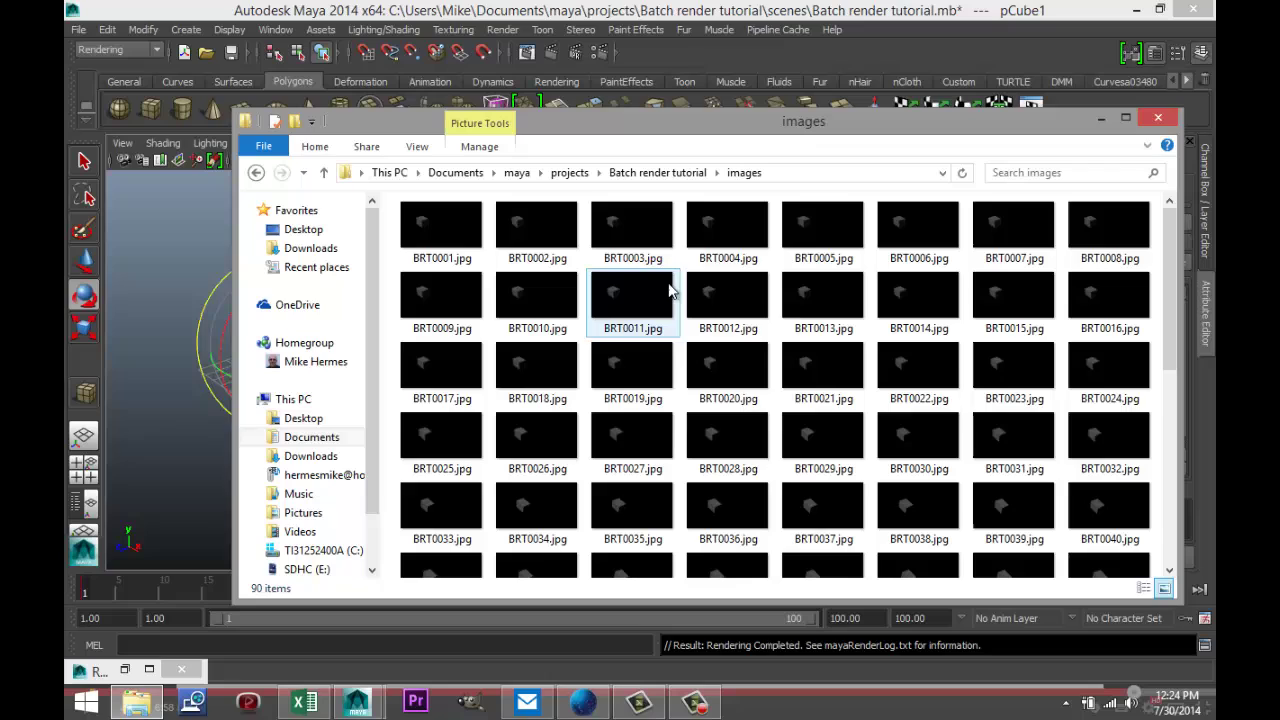
mouse_move(641, 252)
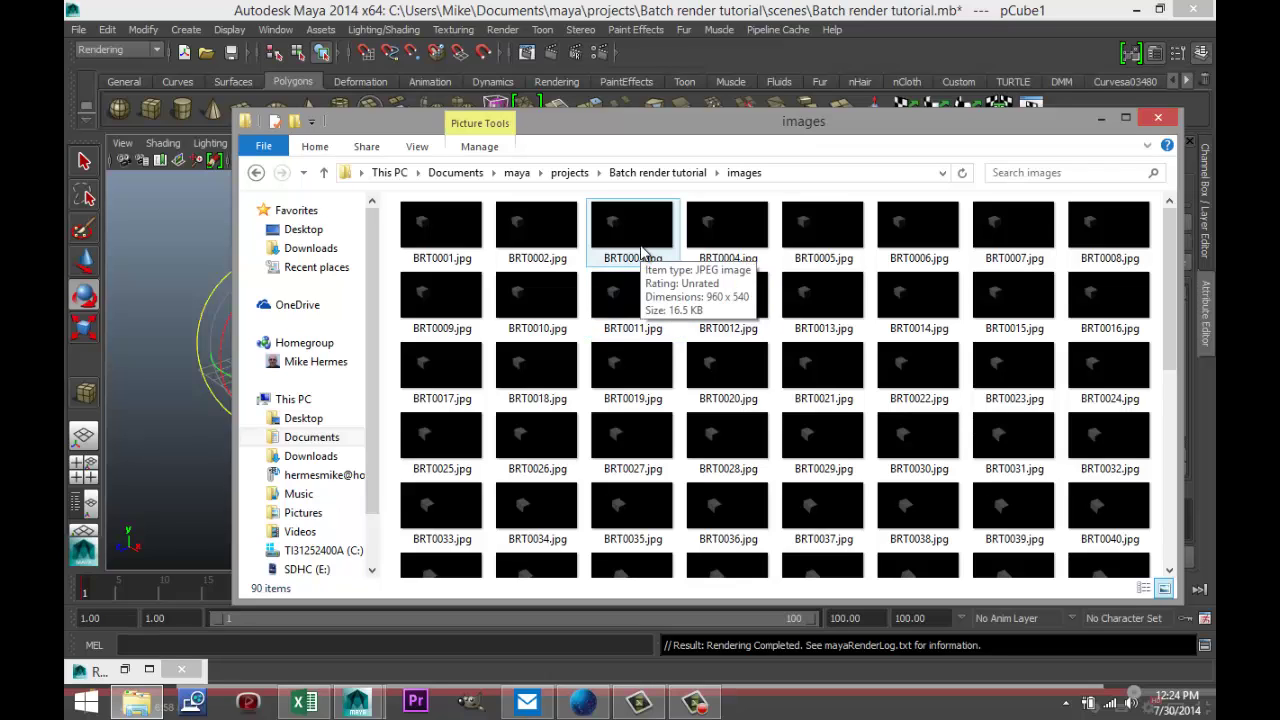